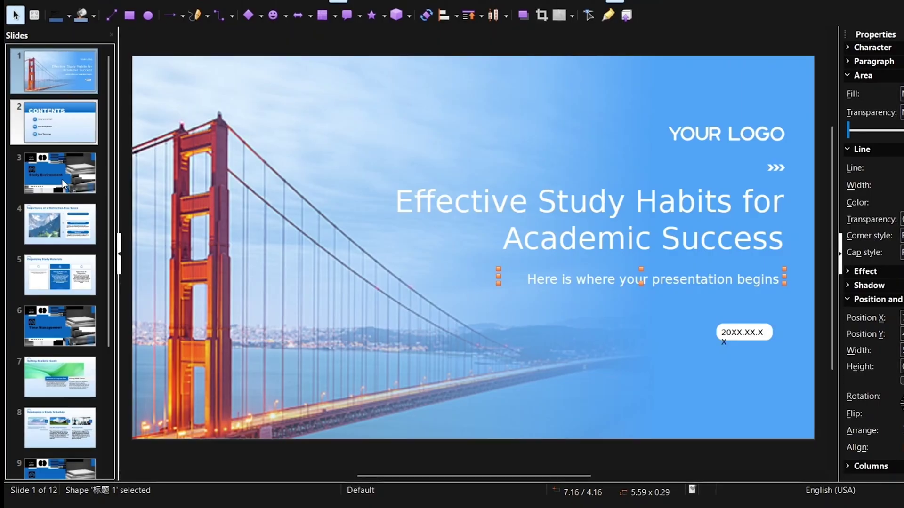
# Select all of the REAL ESTATE text line for editing.
pyautogui.click(34, 115)
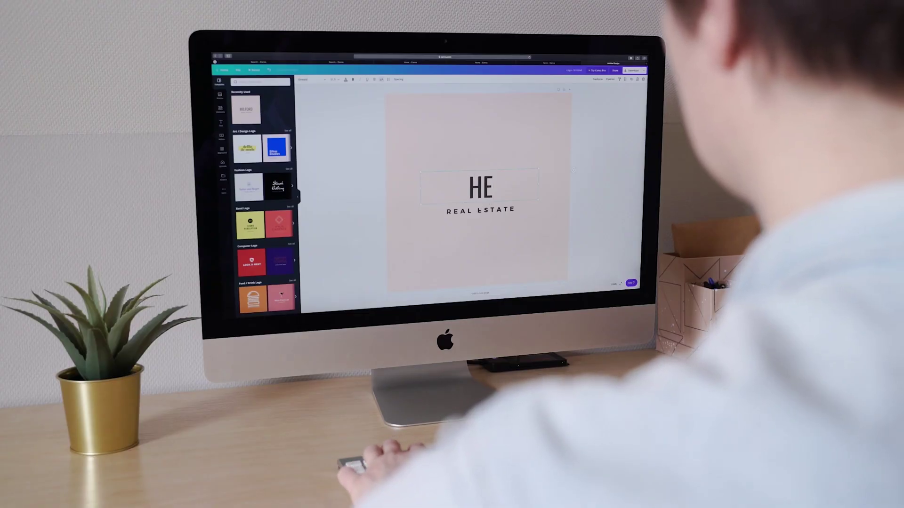
pyautogui.write('OO')
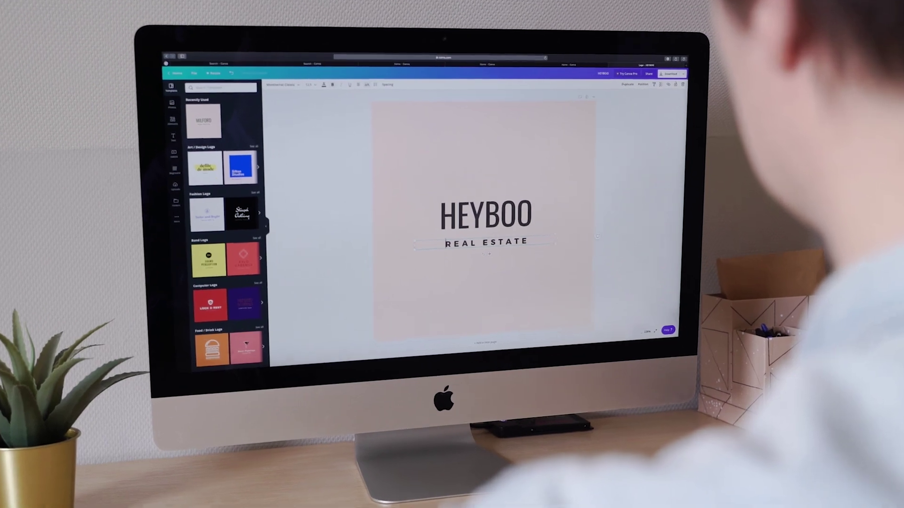
pyautogui.click(511, 210)
pyautogui.press('super+a')
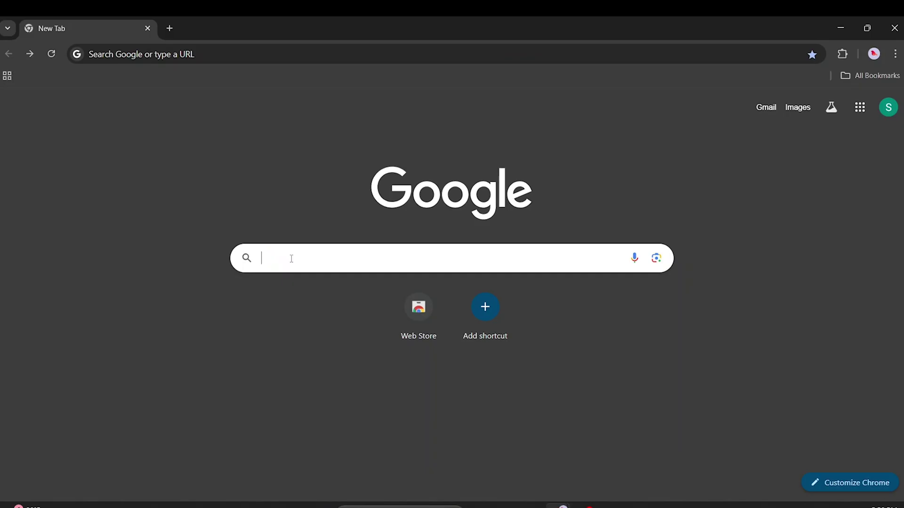
# Load aippt.com, scroll down to the Sign up now section and sign up.
pyautogui.click(291, 258)
pyautogui.write('aippt.com')
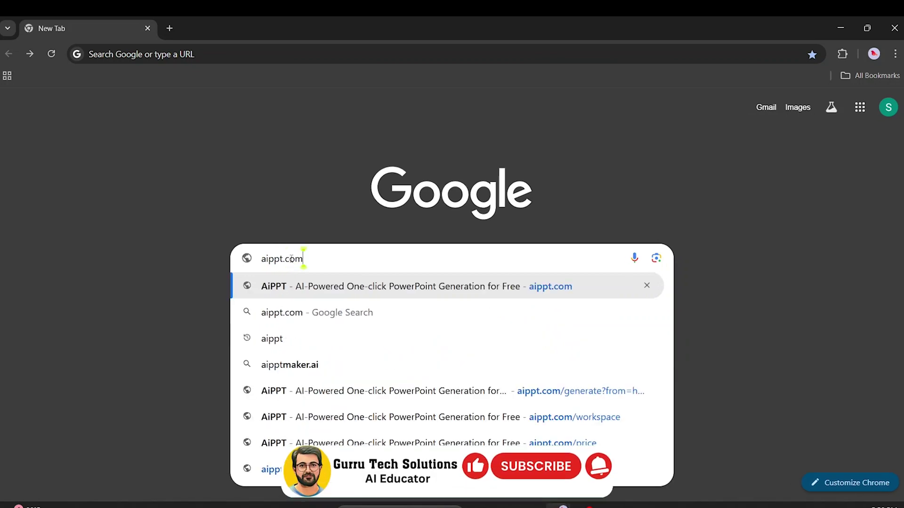
pyautogui.press('Return')
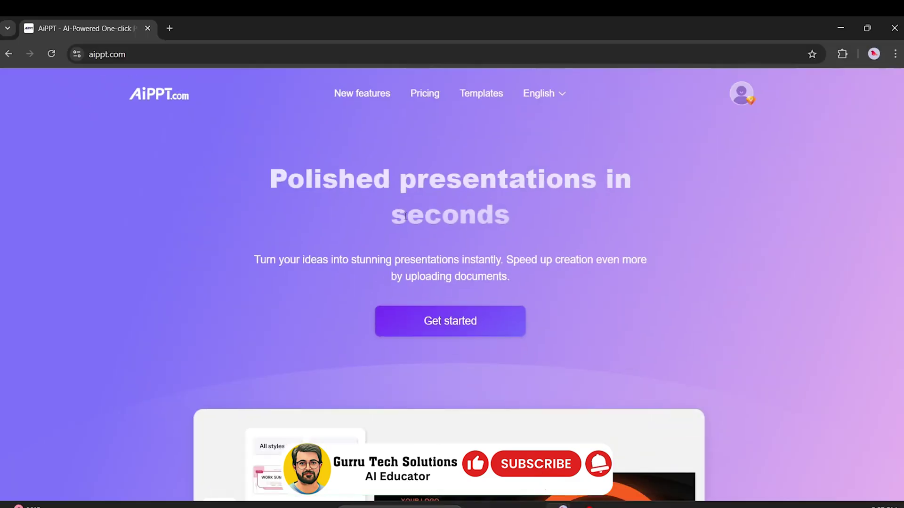
pyautogui.scroll(-15, 416, 206)
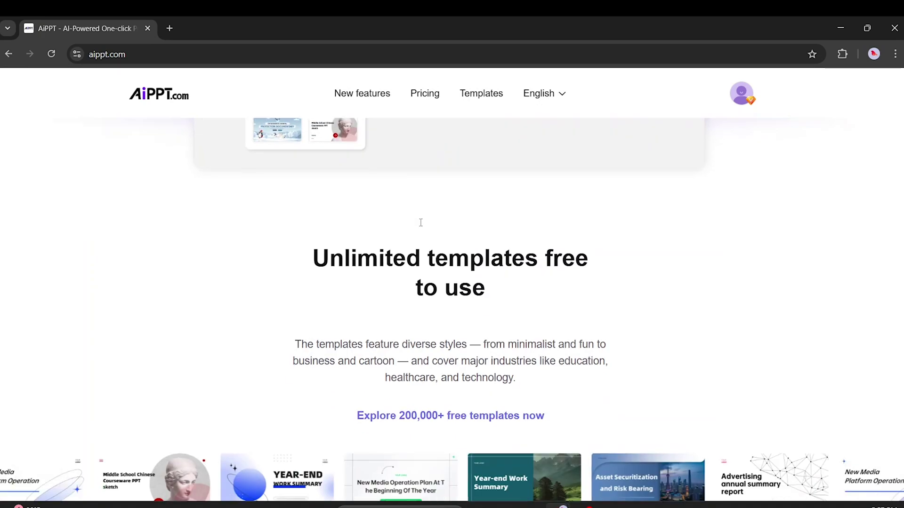
pyautogui.scroll(-15, 428, 243)
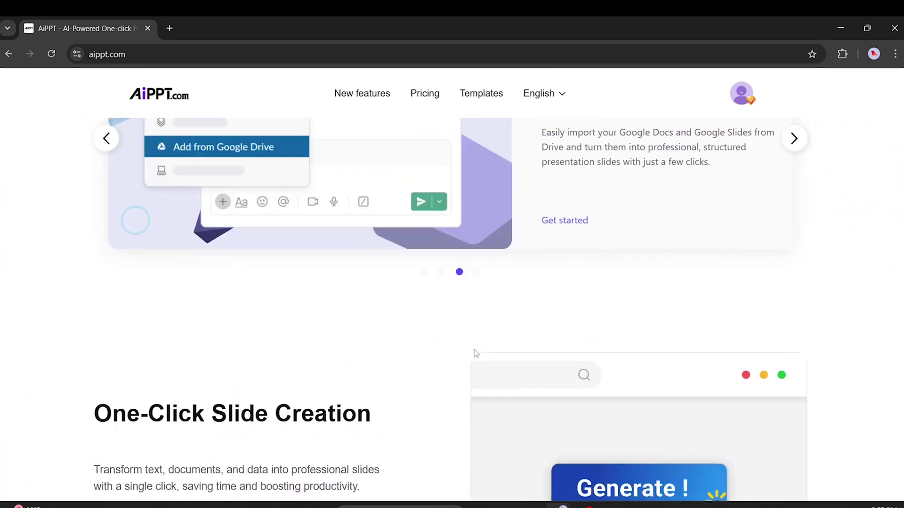
pyautogui.scroll(-5, 478, 357)
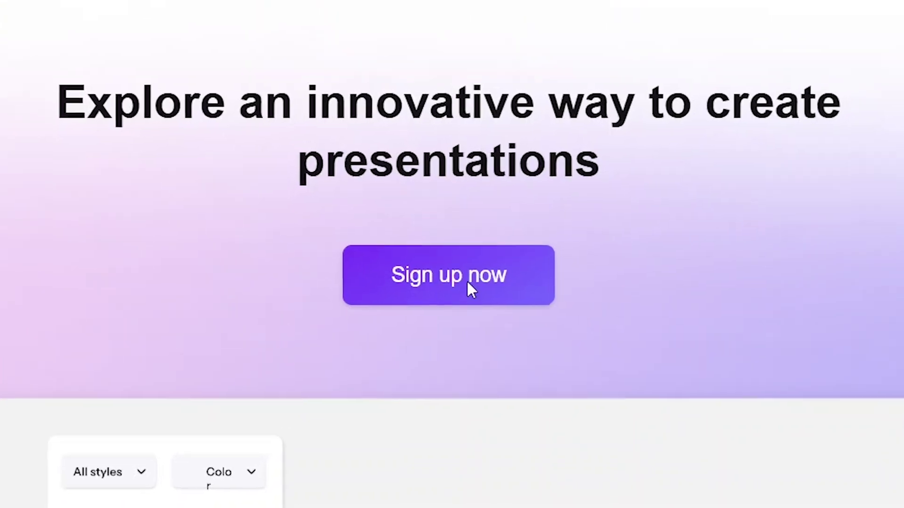
pyautogui.click(469, 282)
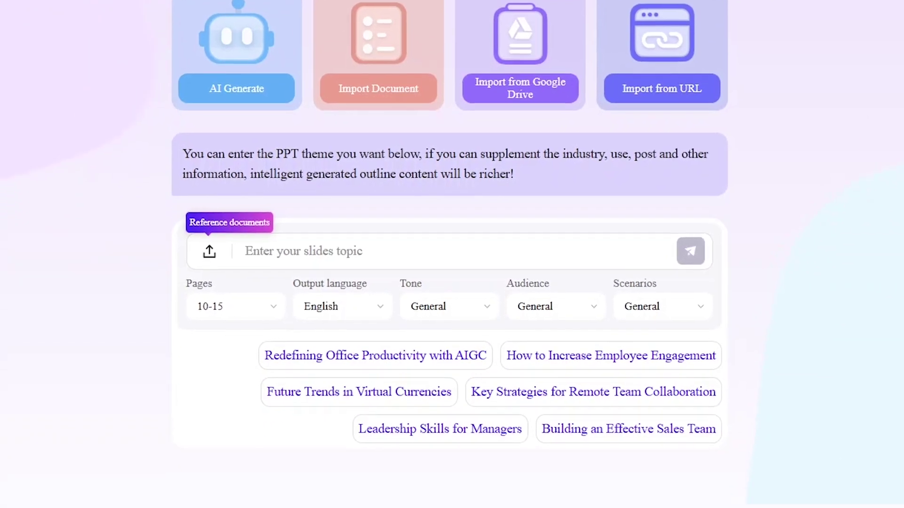
# Review the options in the Pages, Output language, Tone, Audience and Scenarios dropdowns.
pyautogui.click(275, 295)
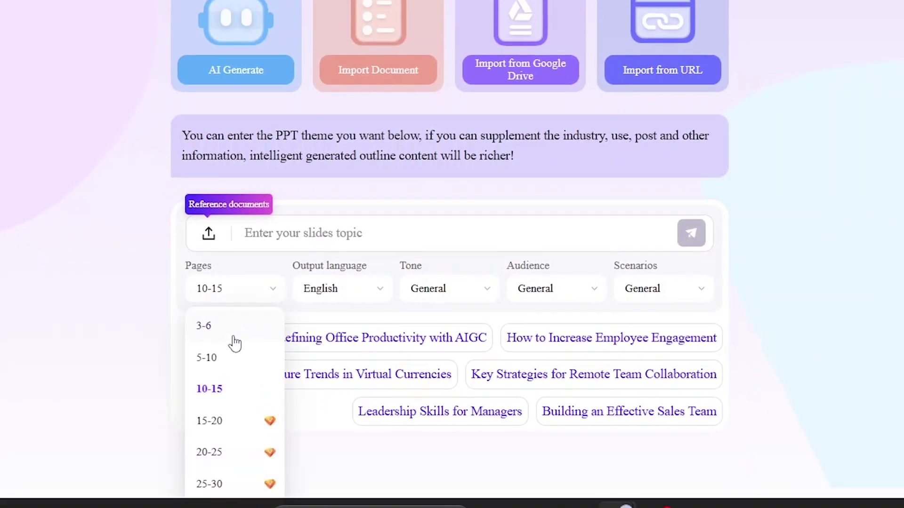
pyautogui.click(332, 294)
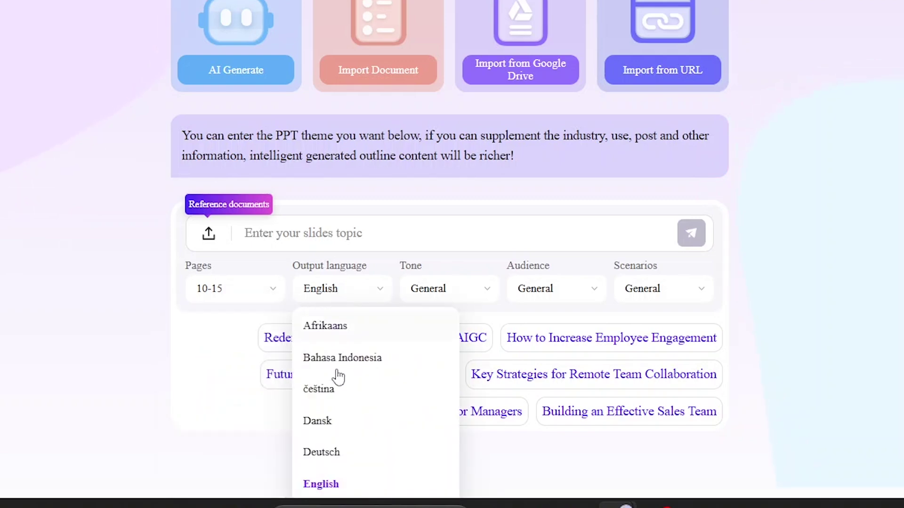
pyautogui.scroll(-3, 337, 400)
pyautogui.click(455, 285)
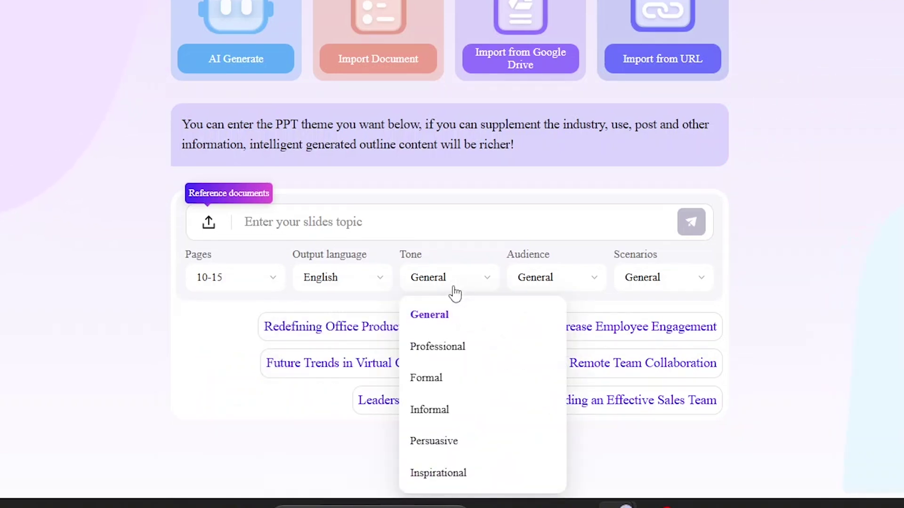
pyautogui.click(556, 282)
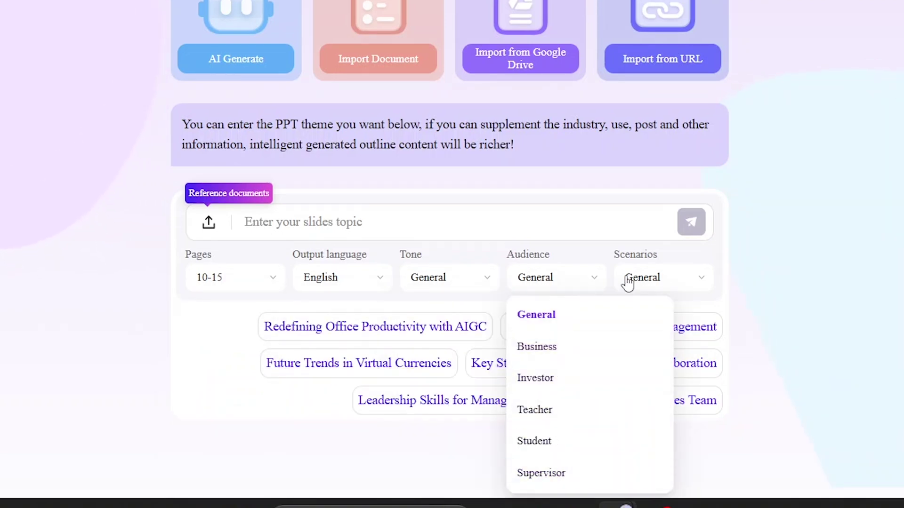
pyautogui.click(653, 282)
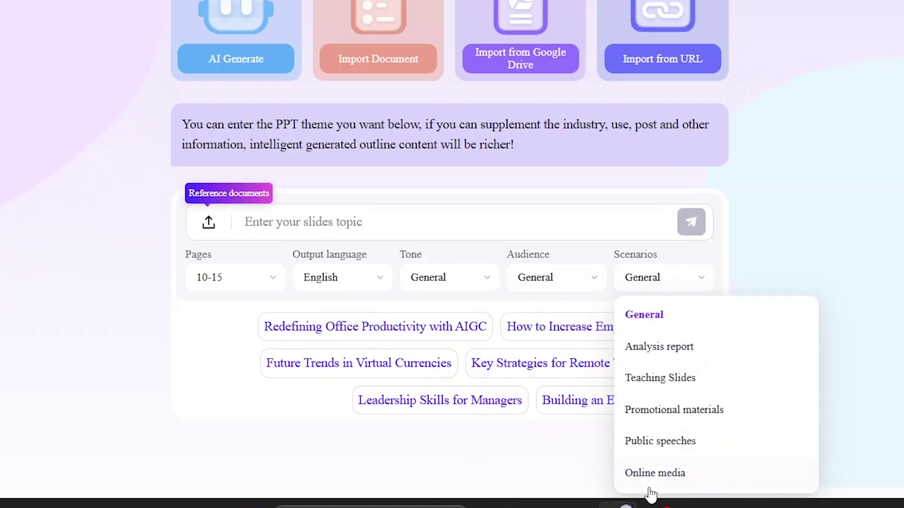
pyautogui.click(903, 200)
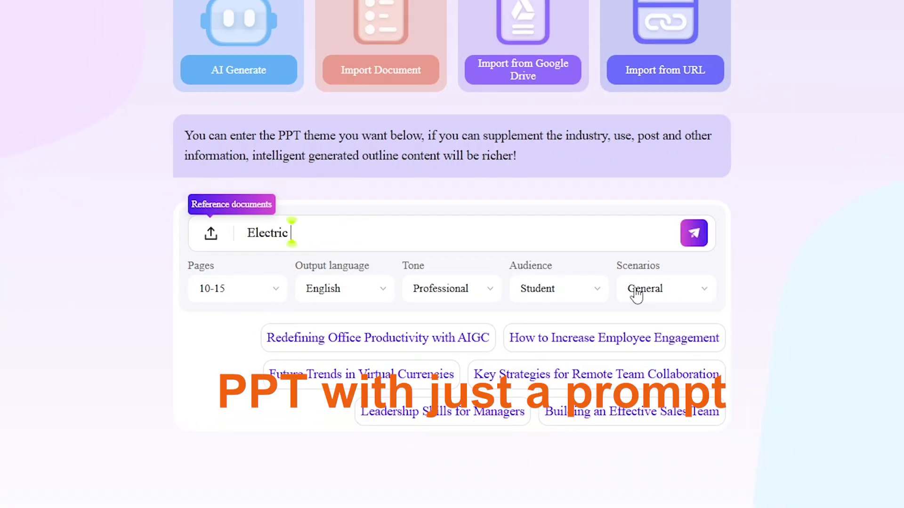
# Enter the topic 'Electric vehicle sales quaterly business report ppt', keeping 10-15 pages and English.
pyautogui.write('vehicle sales quaterly business report ppt')
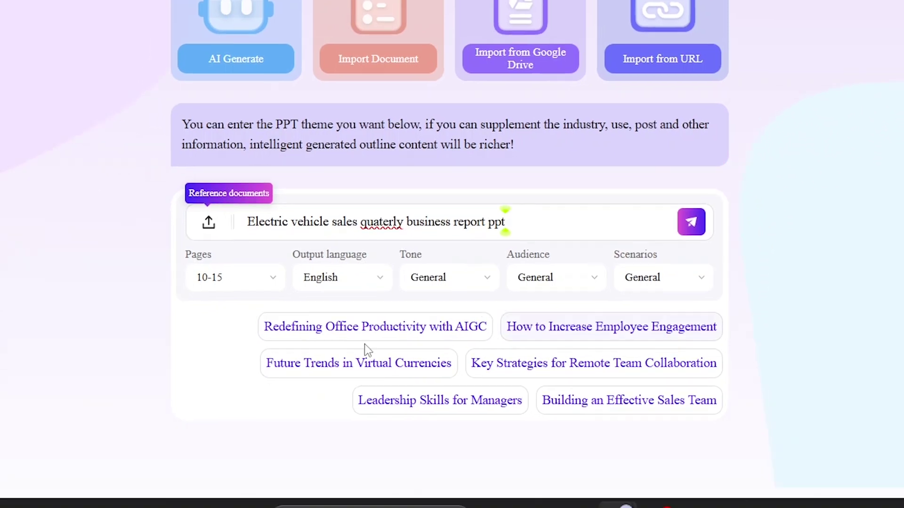
pyautogui.click(229, 285)
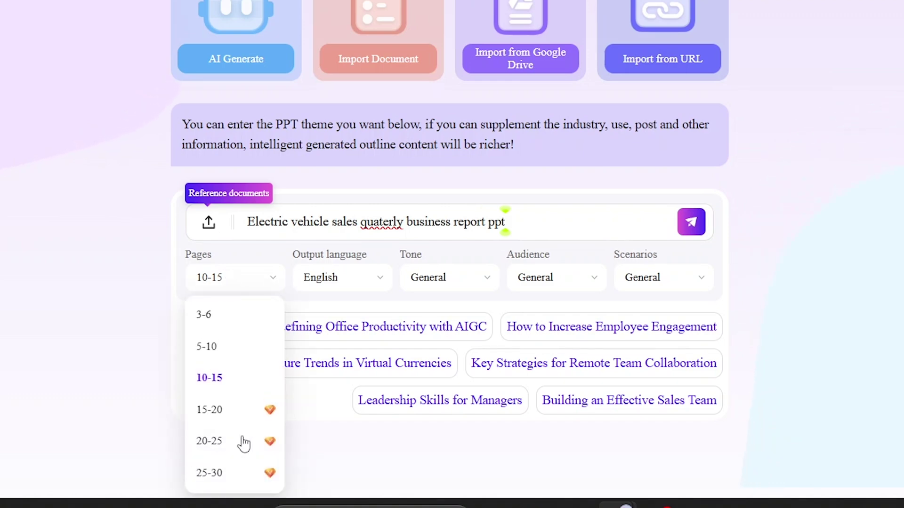
pyautogui.click(339, 292)
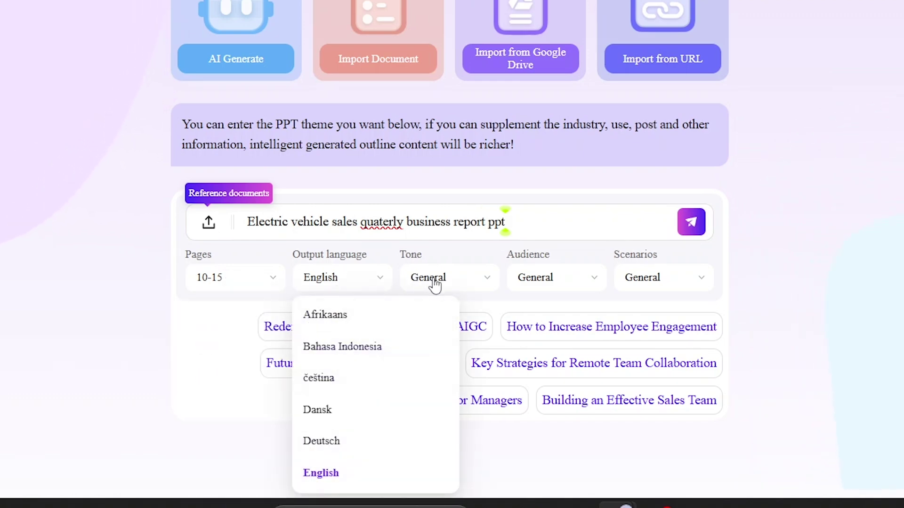
# Set tone Professional, audience Student, keep scenario General, and submit the prompt.
pyautogui.click(434, 284)
pyautogui.click(450, 345)
pyautogui.click(531, 284)
pyautogui.click(563, 441)
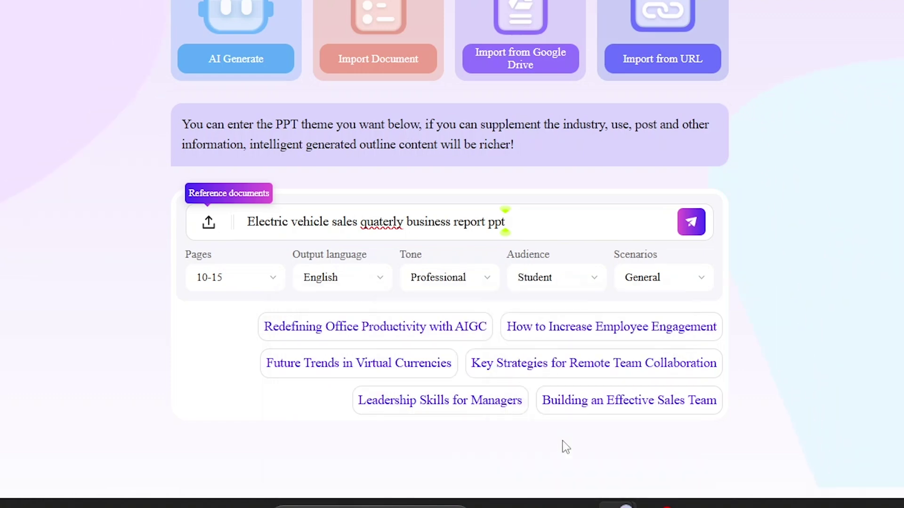
pyautogui.click(640, 288)
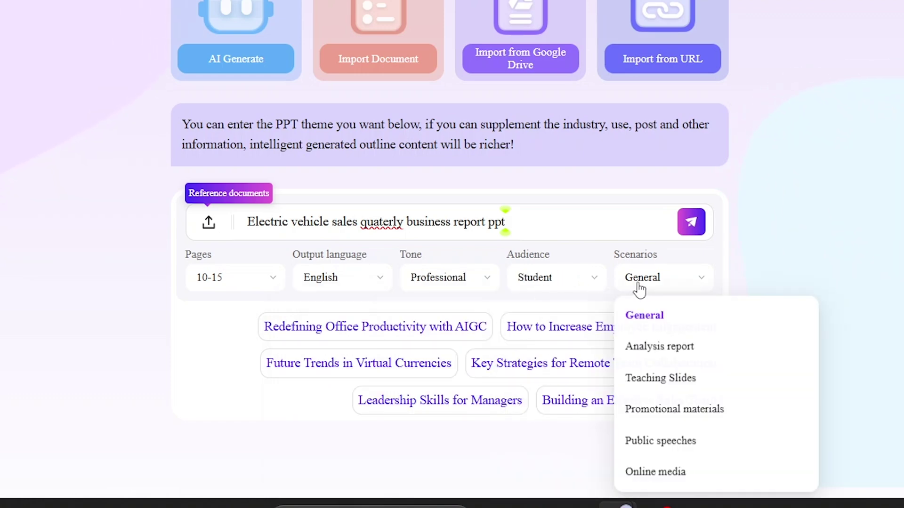
pyautogui.click(657, 316)
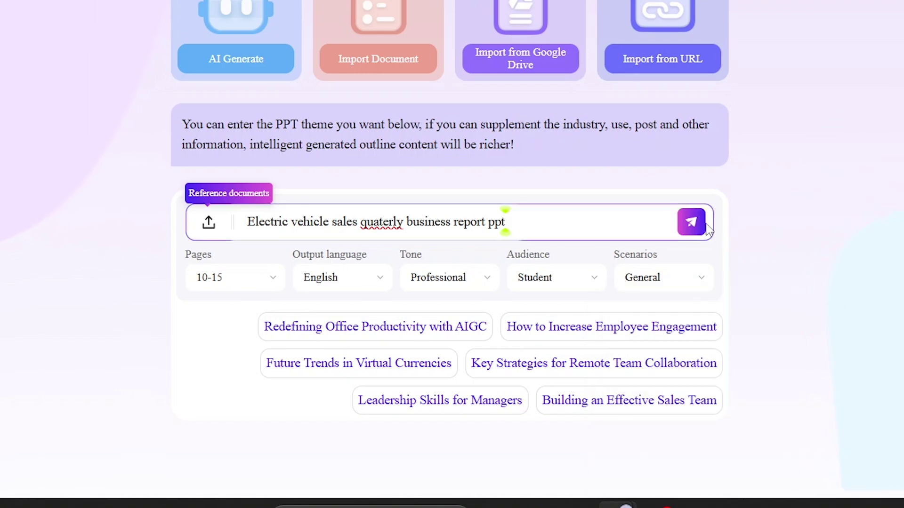
pyautogui.click(705, 233)
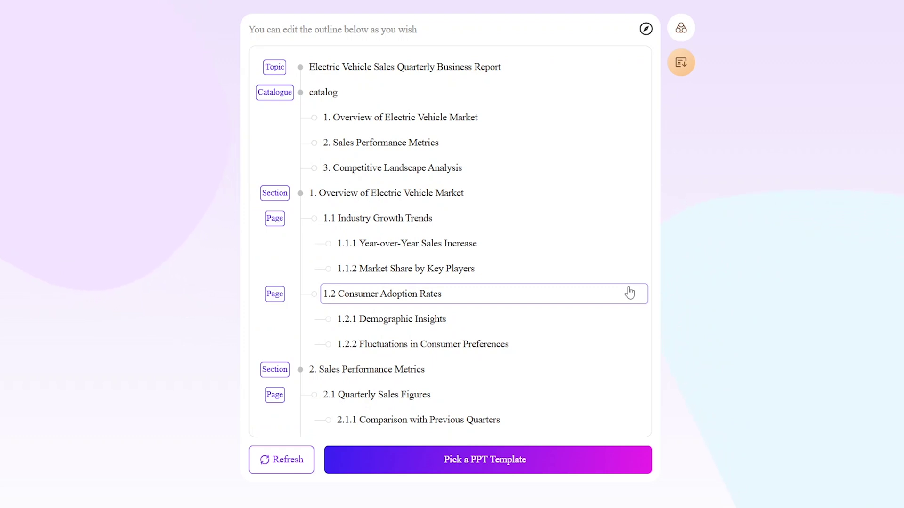
# Accept the Electric Vehicle Sales Quarterly Business Report outline and go to template selection.
pyautogui.click(555, 466)
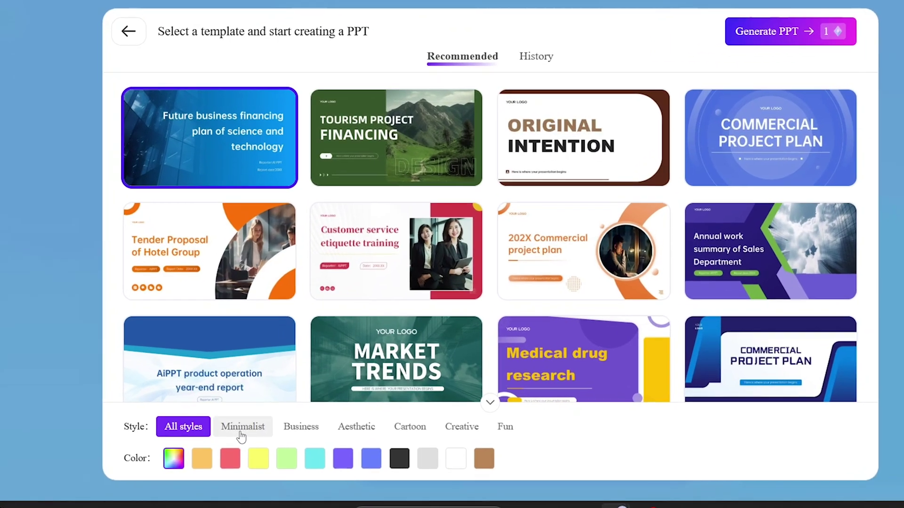
# Filter templates by Minimalist, Business and Creative styles, then pick the green Students Planning template.
pyautogui.click(243, 438)
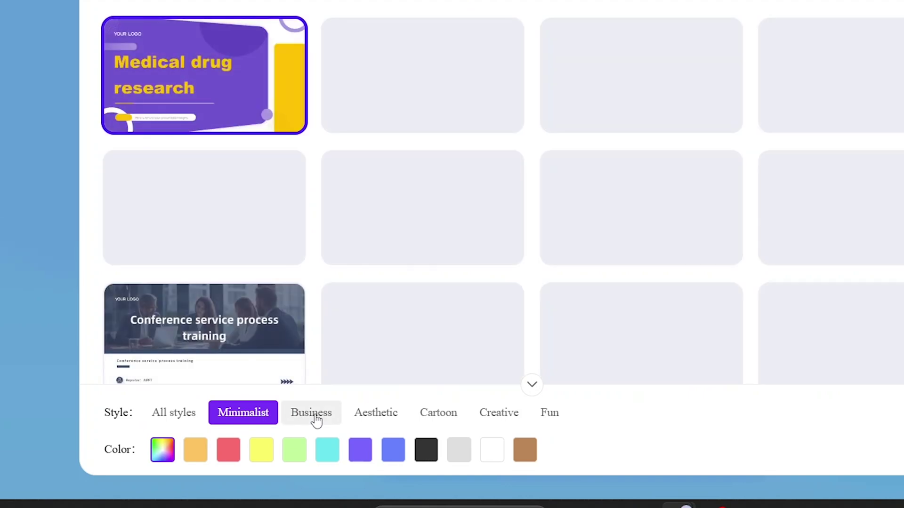
pyautogui.click(315, 414)
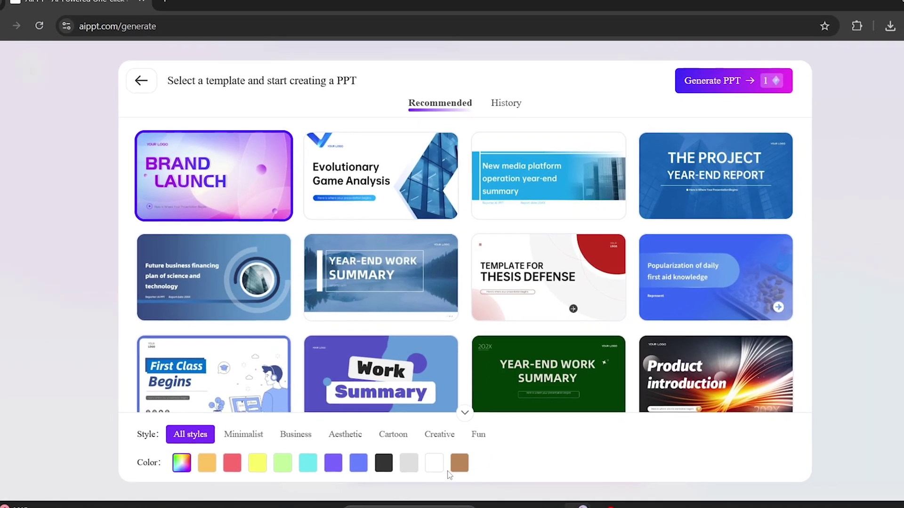
pyautogui.click(426, 439)
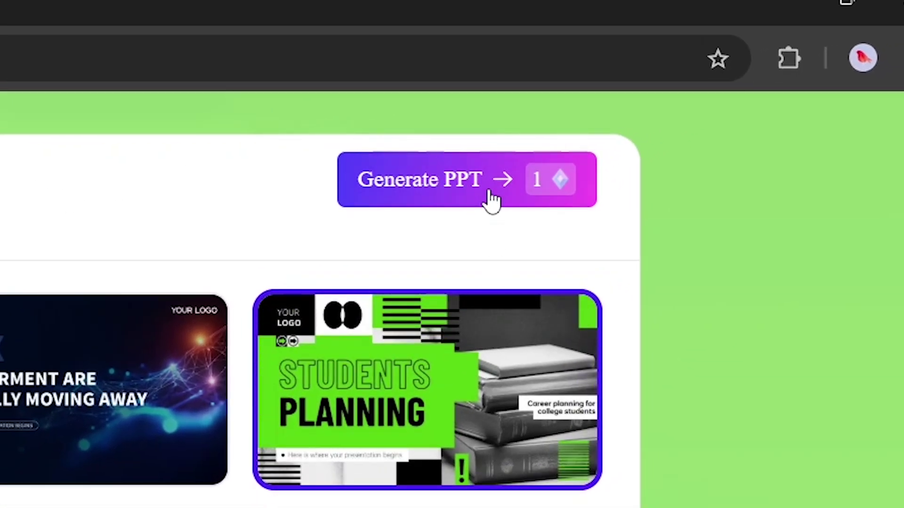
pyautogui.click(489, 194)
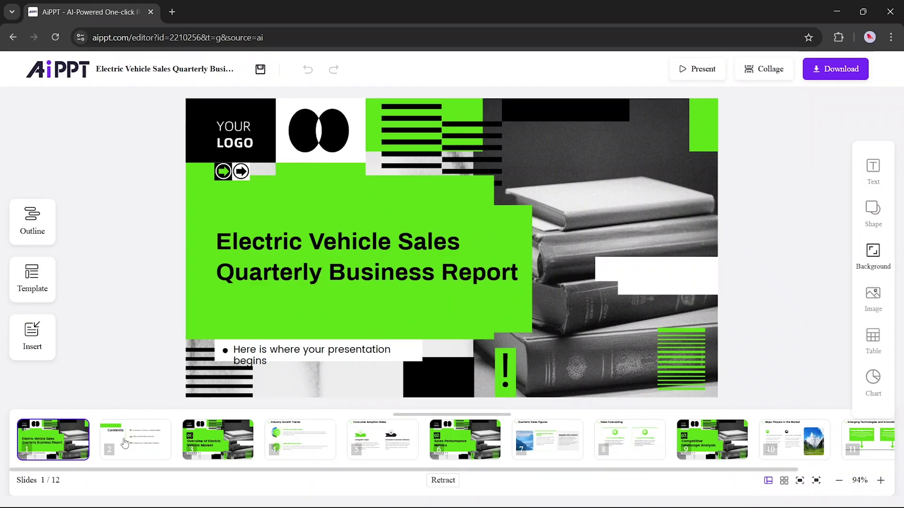
# Browse slides 2–9, from Contents through Competitive Landscape Analysis, in the finished deck.
pyautogui.click(132, 442)
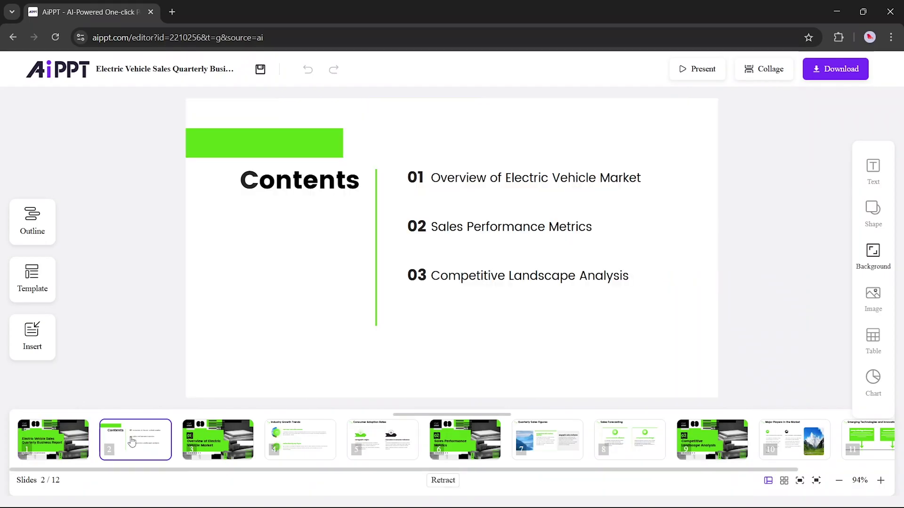
pyautogui.click(241, 432)
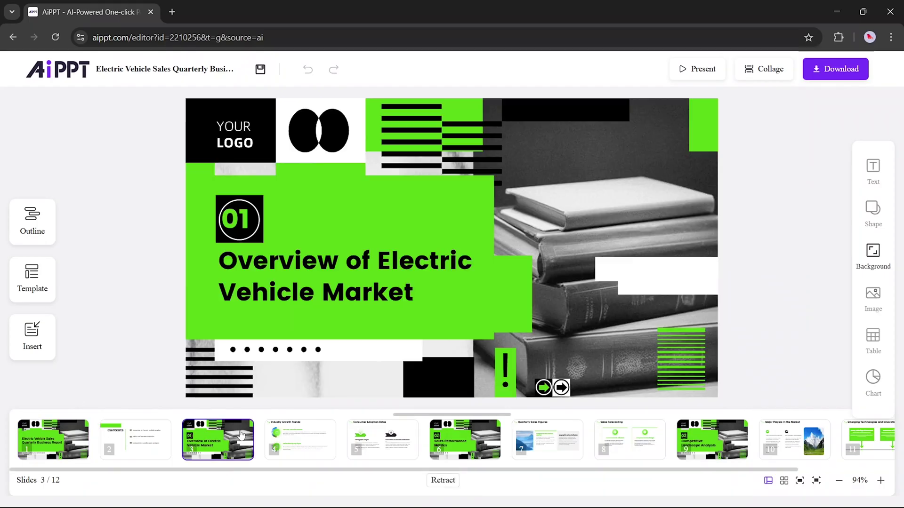
pyautogui.click(301, 435)
pyautogui.click(389, 440)
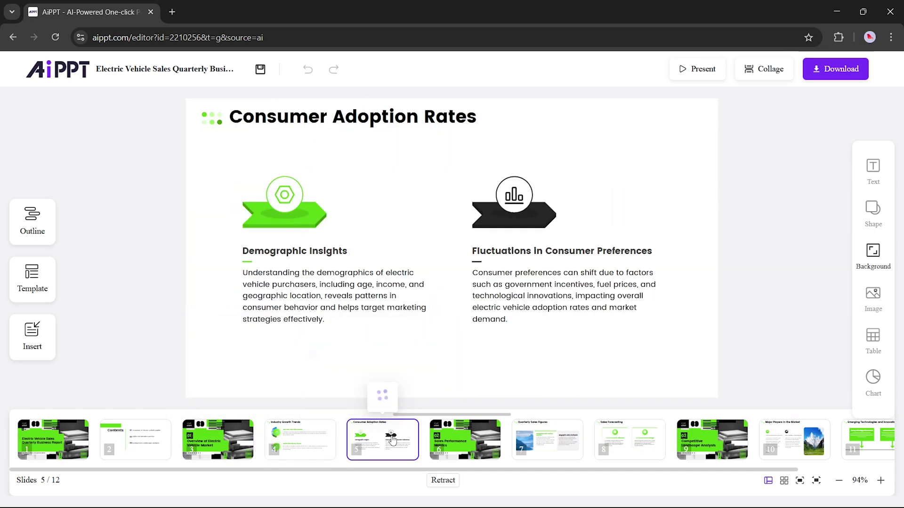
pyautogui.click(483, 429)
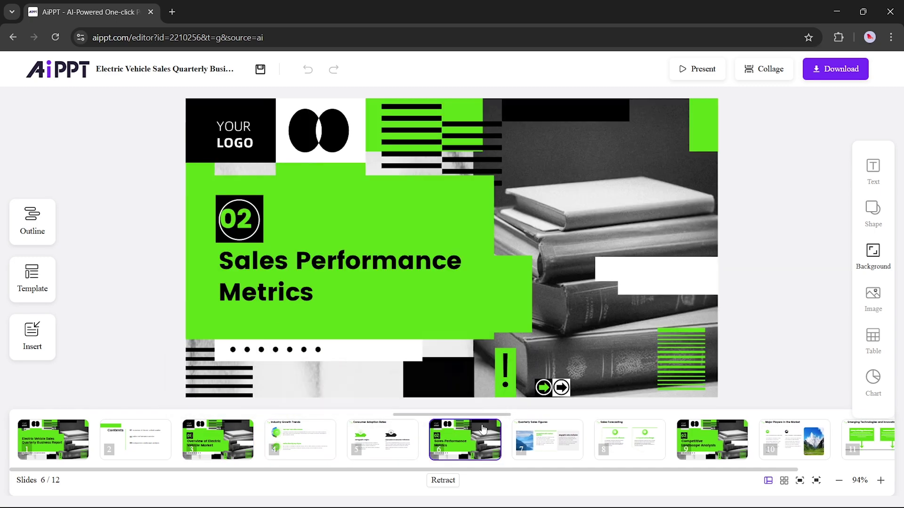
pyautogui.click(545, 434)
pyautogui.click(630, 438)
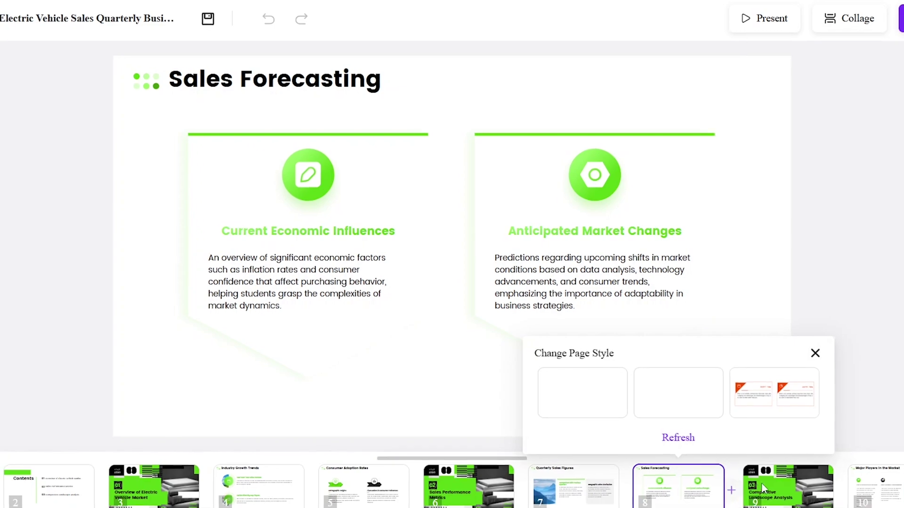
pyautogui.click(762, 482)
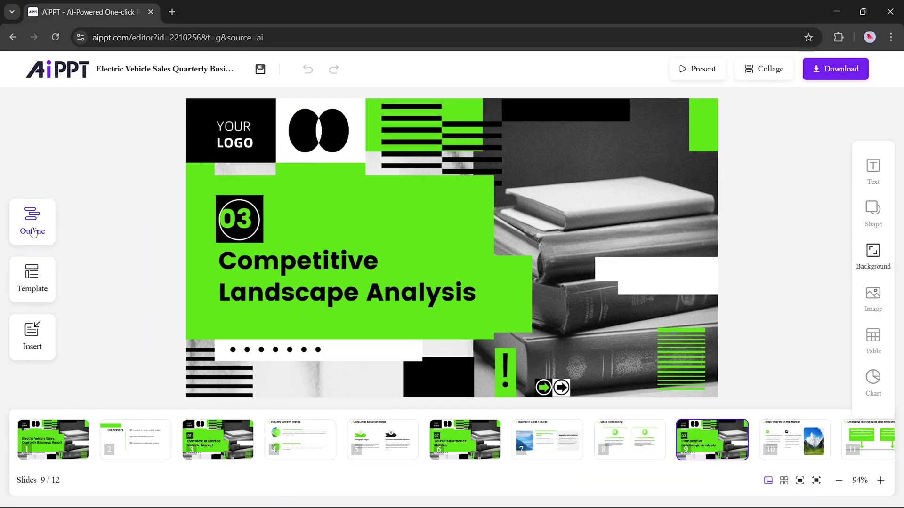
pyautogui.click(33, 230)
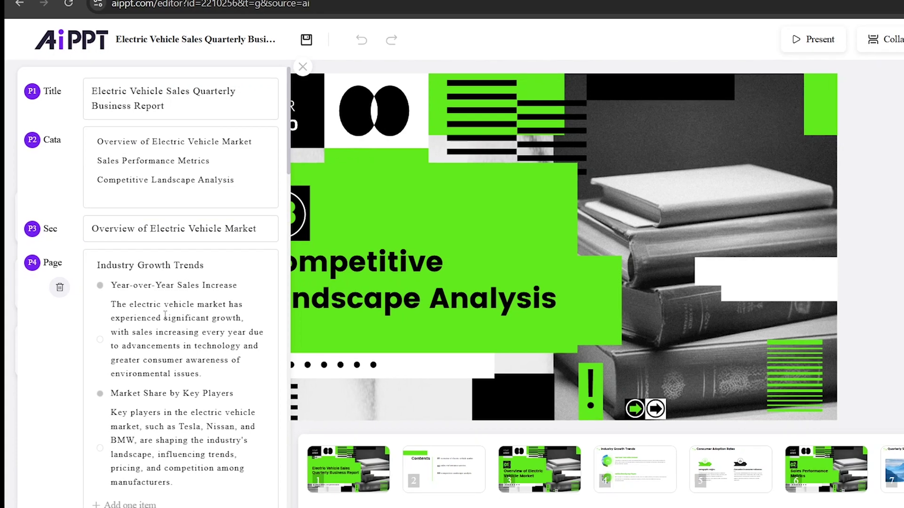
# Check the Industry Growth Trends, Competitive Landscape Analysis and title outline entries, then close the outline.
pyautogui.click(205, 265)
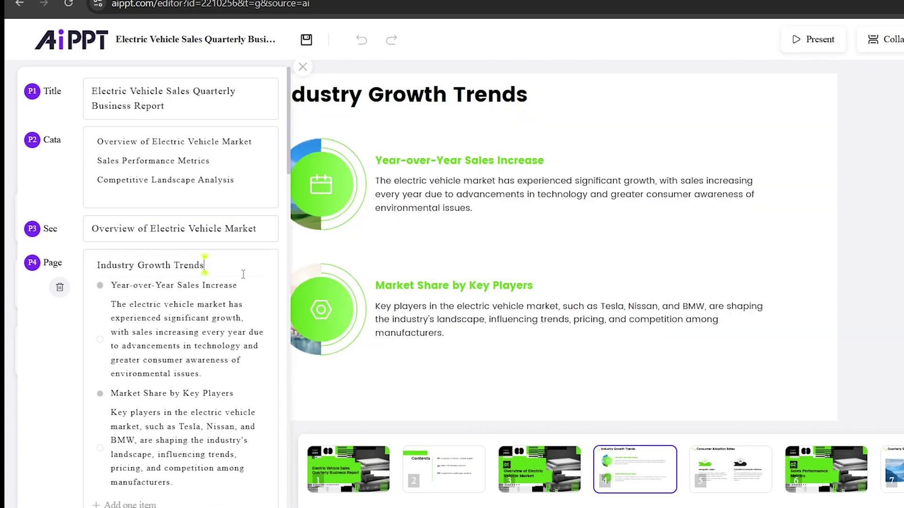
pyautogui.click(253, 187)
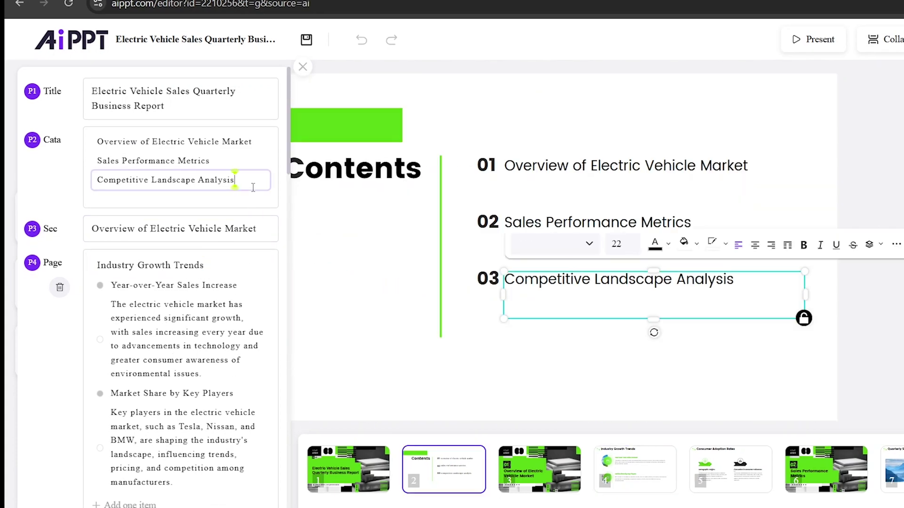
pyautogui.click(238, 103)
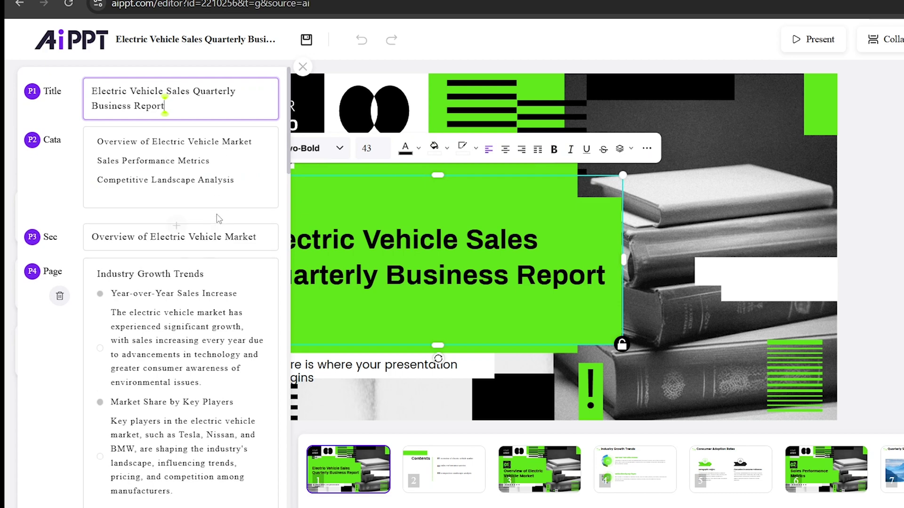
pyautogui.click(303, 68)
pyautogui.click(41, 280)
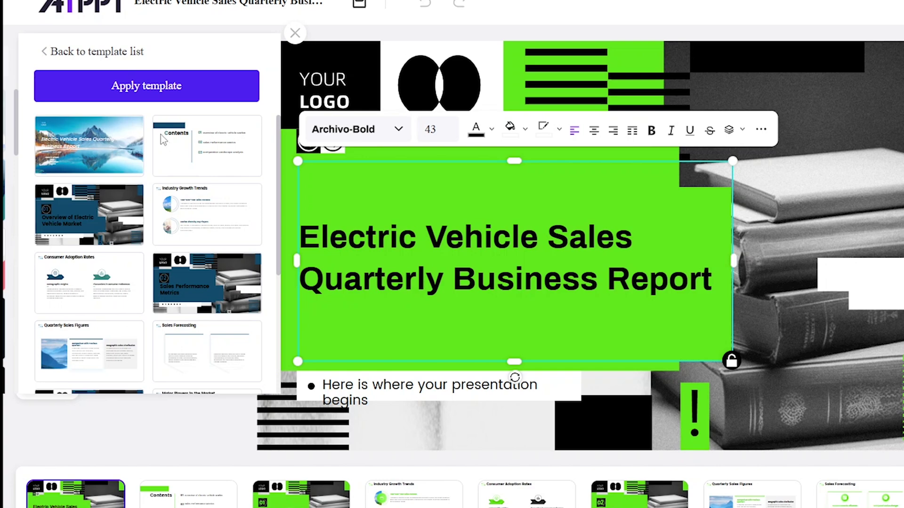
# Apply the blue mountain-lake template and preview the Contents, slides 3–4 and cover slide.
pyautogui.scroll(-5, 163, 139)
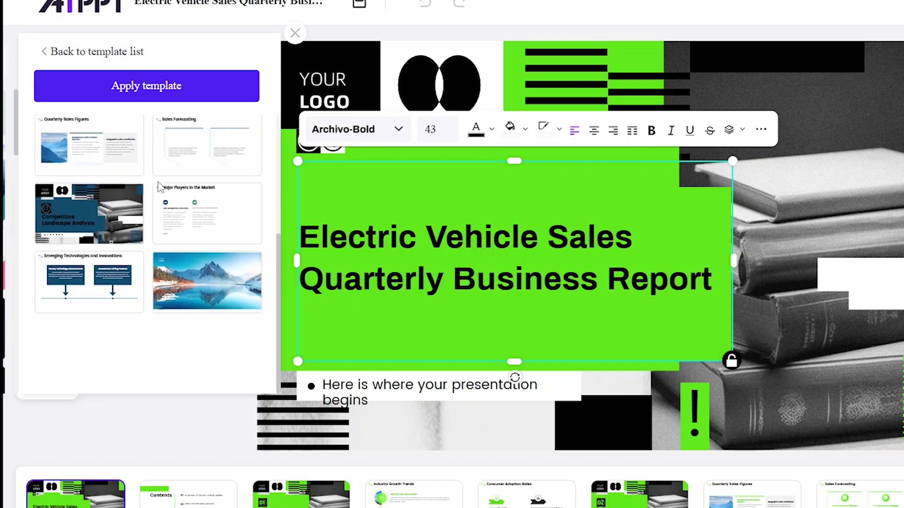
pyautogui.scroll(5, 160, 188)
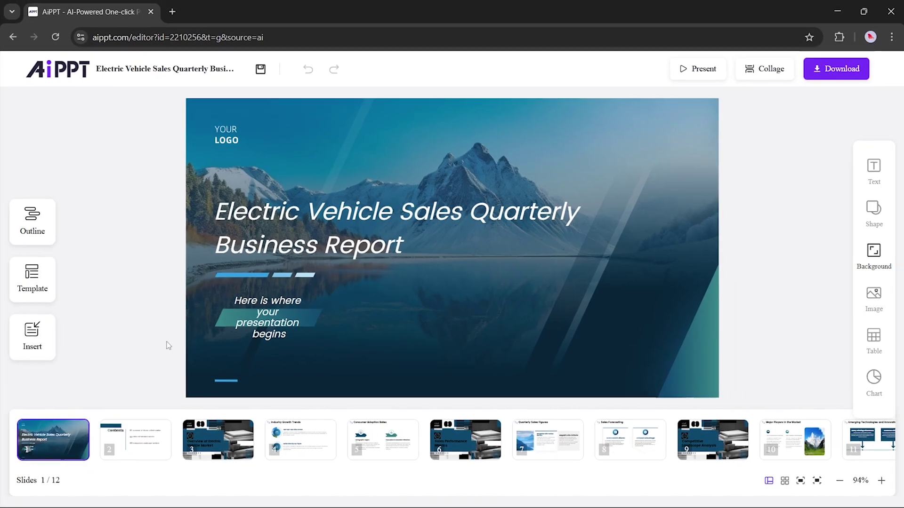
pyautogui.click(164, 442)
pyautogui.click(196, 446)
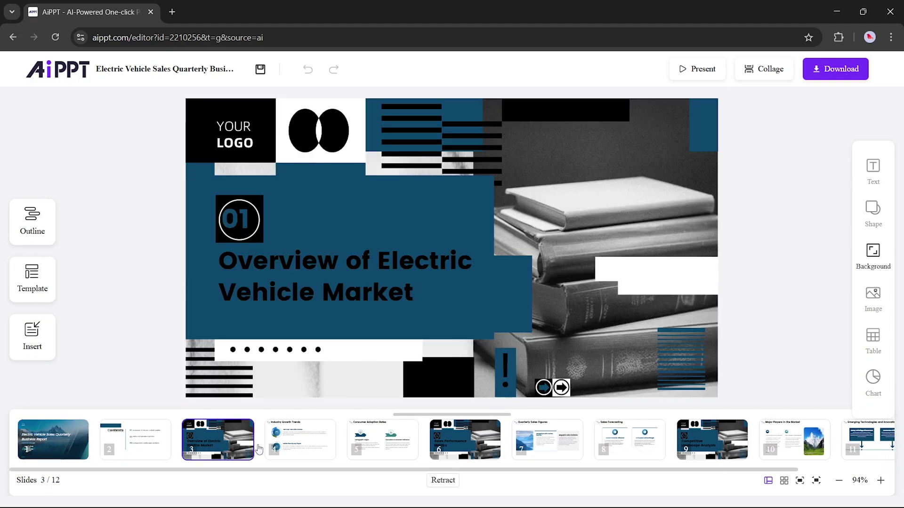
pyautogui.click(301, 440)
pyautogui.click(299, 393)
pyautogui.click(52, 440)
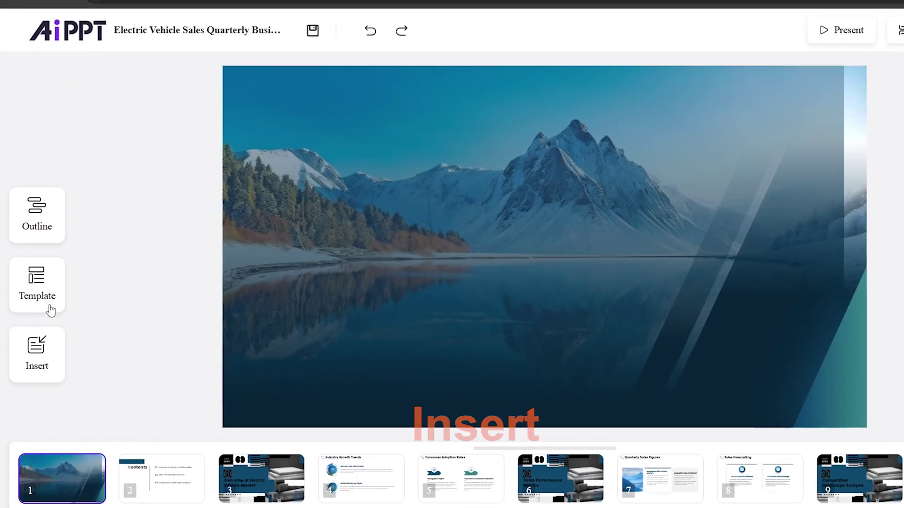
# Add a Title text box and a Sub Title text box to the cover slide.
pyautogui.click(43, 350)
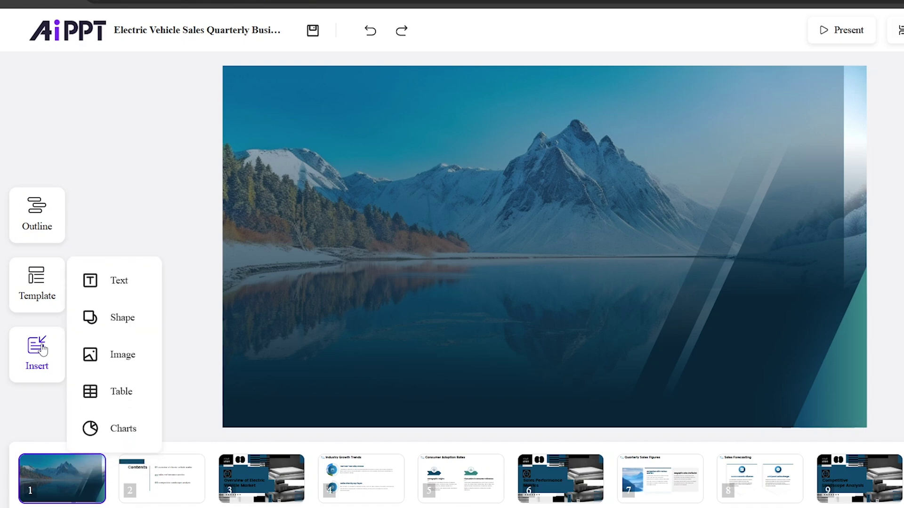
pyautogui.click(124, 296)
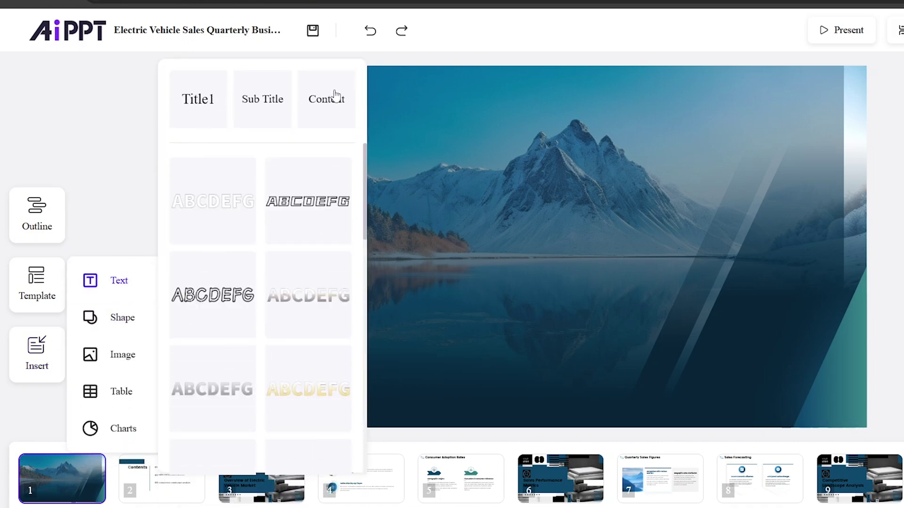
pyautogui.click(203, 111)
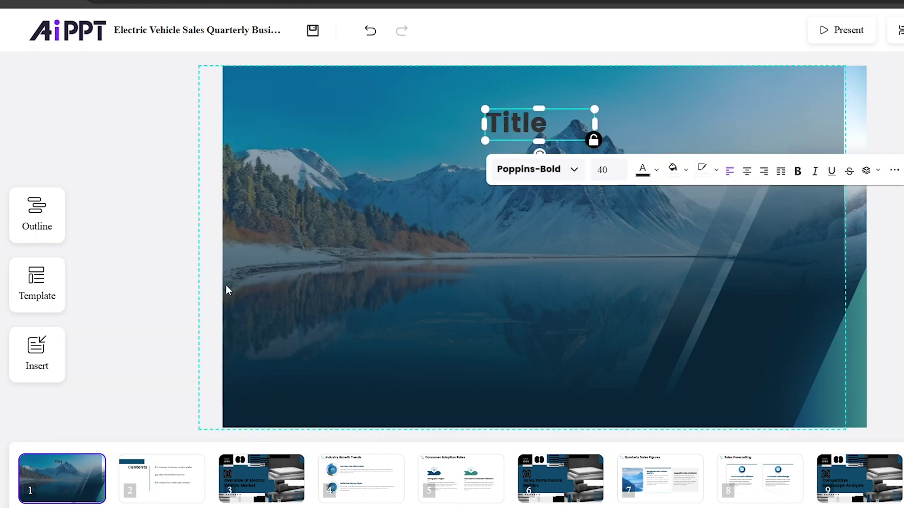
pyautogui.click(37, 351)
pyautogui.click(111, 284)
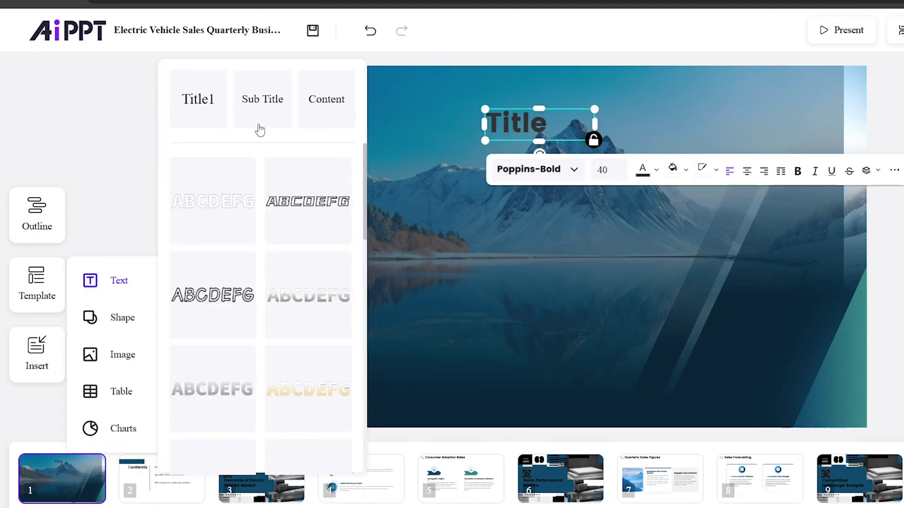
pyautogui.click(265, 125)
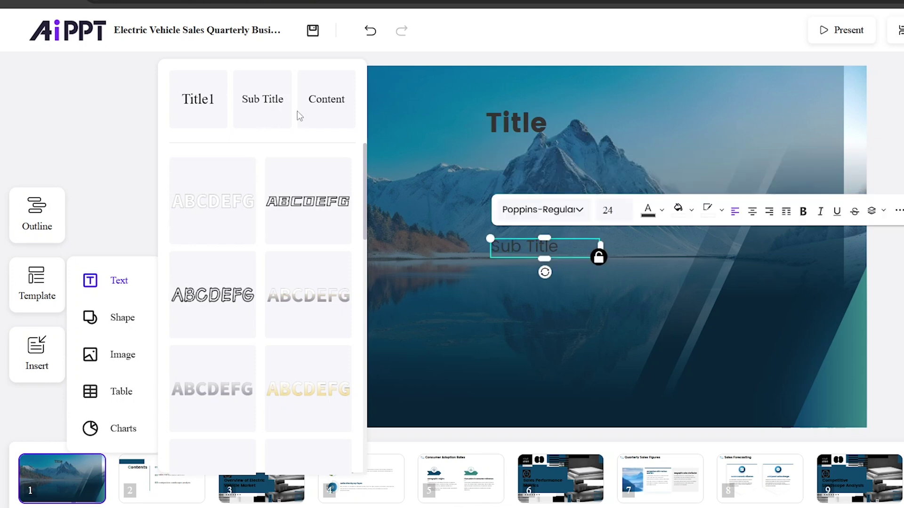
# Draw a content text box below the subtitle and nudge it slightly left.
pyautogui.moveTo(311, 113); pyautogui.dragTo(493, 182)
pyautogui.moveTo(513, 246); pyautogui.dragTo(491, 245)
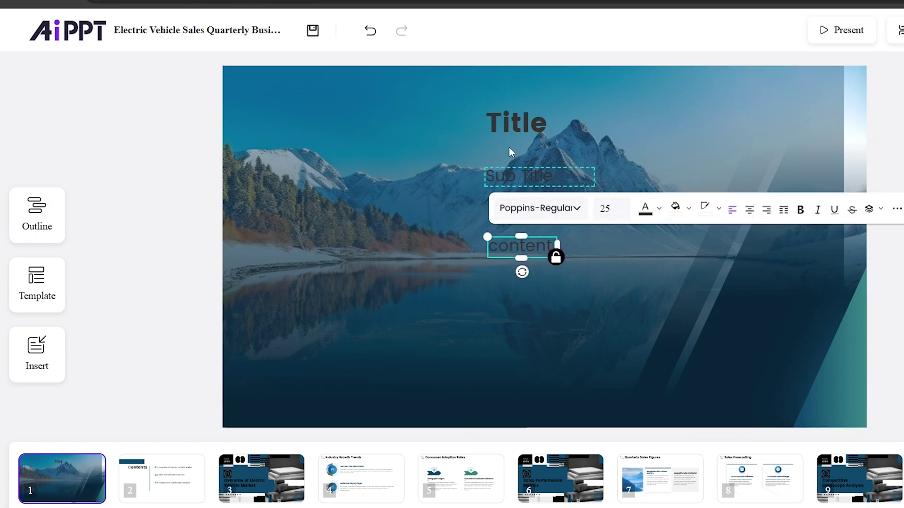
pyautogui.click(518, 127)
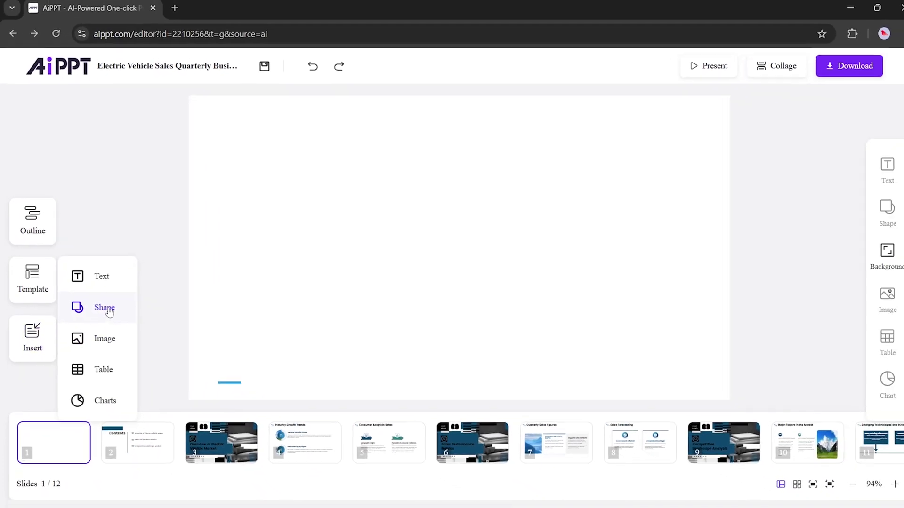
pyautogui.click(132, 308)
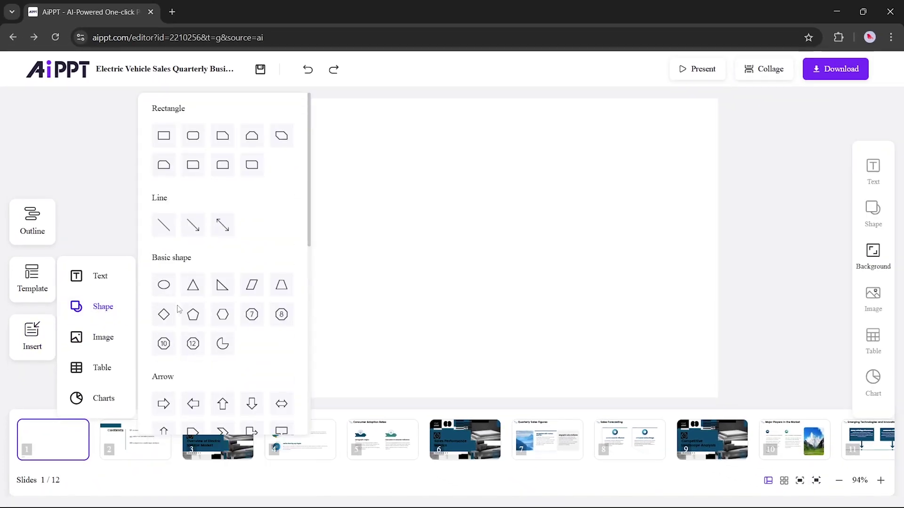
# Insert a dark-blue square shape and delete the unwanted rounded shape.
pyautogui.scroll(-5, 222, 250)
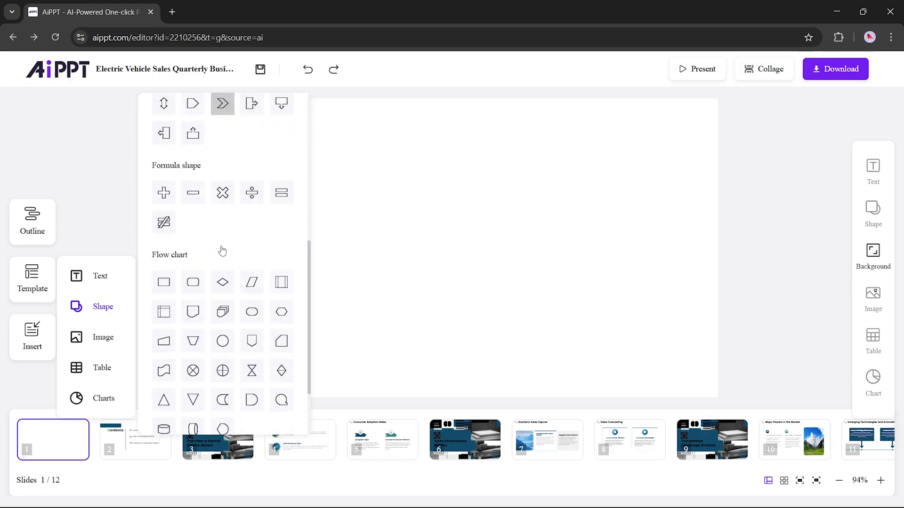
pyautogui.scroll(5, 222, 250)
pyautogui.click(164, 135)
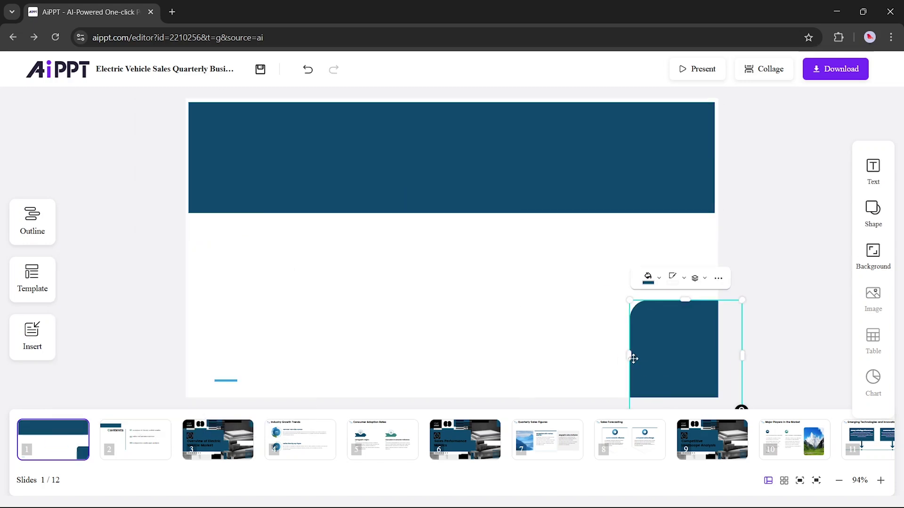
pyautogui.moveTo(665, 342); pyautogui.dragTo(769, 315)
pyautogui.press('Delete')
# Add a thin line shape and position it as the bottom bar.
pyautogui.click(38, 347)
pyautogui.click(164, 224)
pyautogui.moveTo(513, 250); pyautogui.dragTo(712, 403)
pyautogui.click(228, 321)
# Place an ellipse at the slide's bottom-left corner.
pyautogui.click(32, 337)
pyautogui.moveTo(169, 291); pyautogui.dragTo(263, 387)
pyautogui.click(45, 334)
pyautogui.click(102, 337)
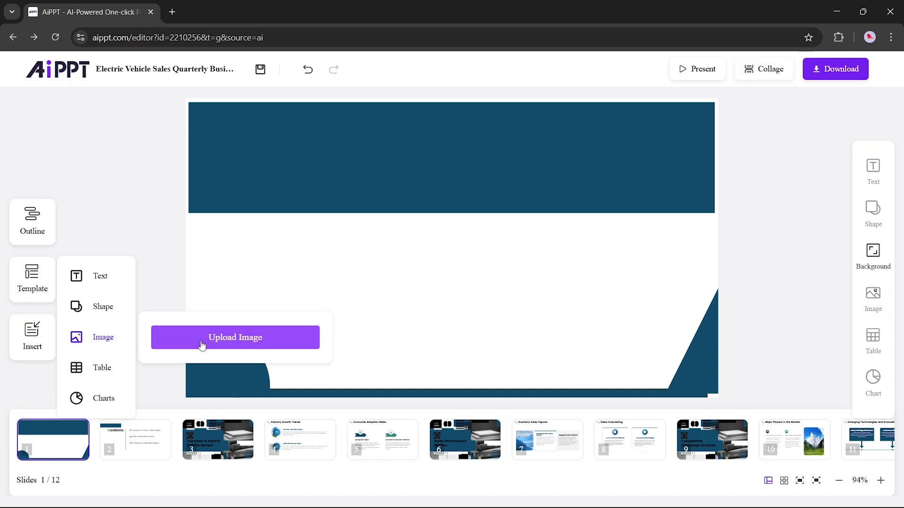
# Insert the thoughts-24152_1280 thought-cloud picture from Downloads onto the first slide.
pyautogui.click(202, 346)
pyautogui.click(320, 101)
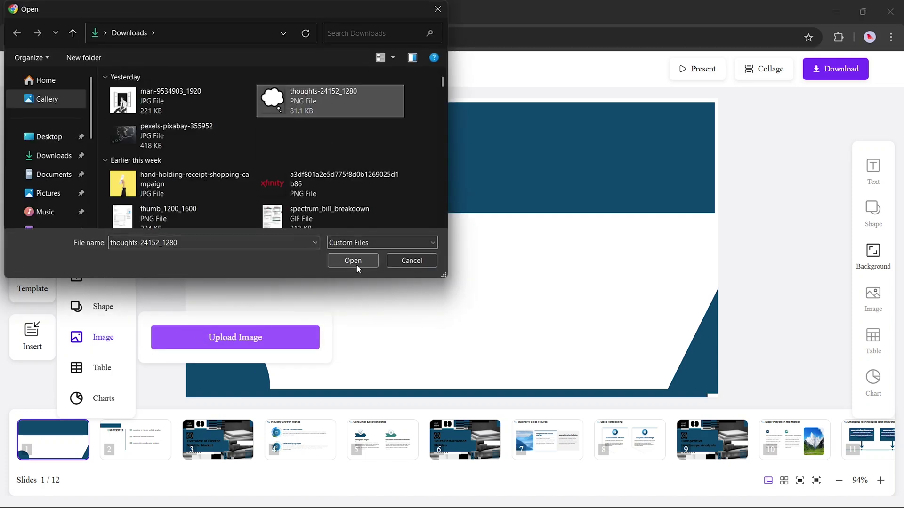
pyautogui.click(353, 261)
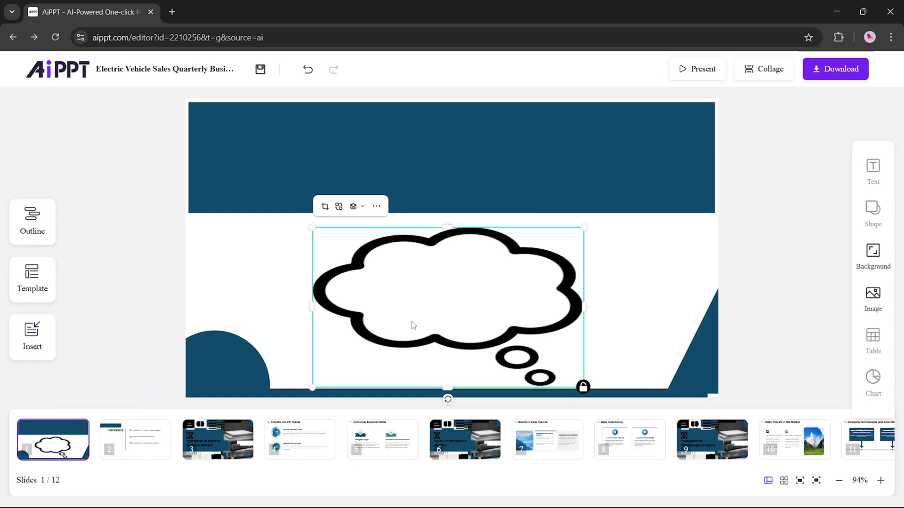
# Add a Content text box inside the cloud, then type filler text and undo it.
pyautogui.click(101, 274)
pyautogui.moveTo(477, 254); pyautogui.dragTo(444, 285)
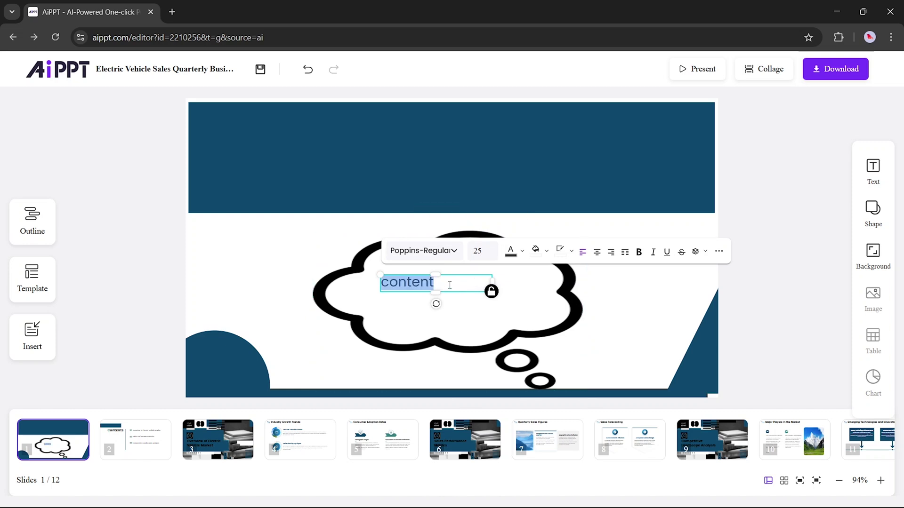
pyautogui.write('dsakfjlkdsfsjflkjsaljflkdjf')
pyautogui.hotkey('ctrl', 'z')
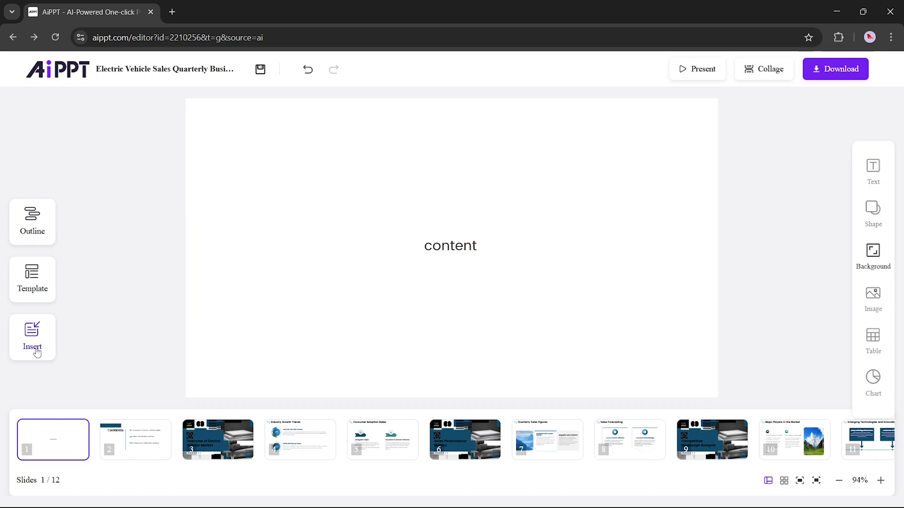
pyautogui.click(102, 368)
pyautogui.scroll(-5, 228, 273)
pyautogui.scroll(3, 228, 274)
pyautogui.click(221, 246)
pyautogui.click(307, 277)
pyautogui.click(308, 276)
pyautogui.click(308, 270)
pyautogui.click(307, 269)
pyautogui.click(358, 276)
pyautogui.click(359, 269)
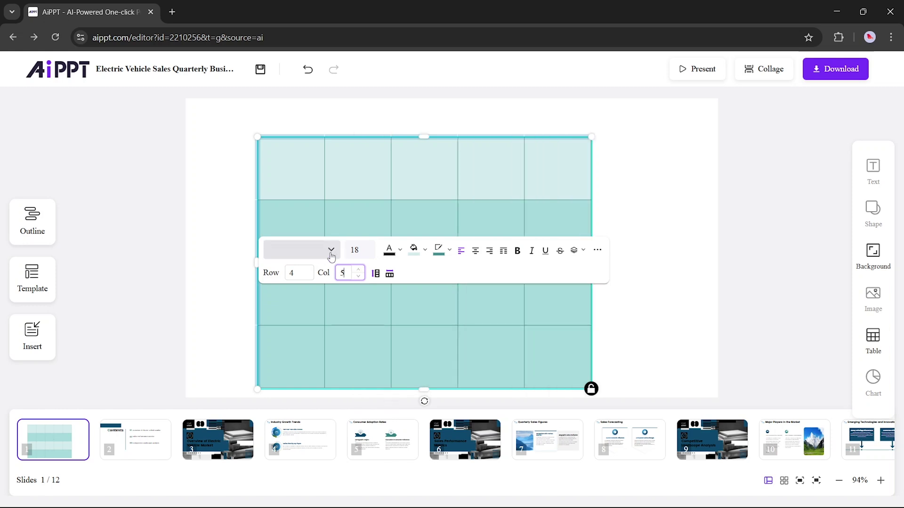
pyautogui.click(303, 186)
pyautogui.click(358, 180)
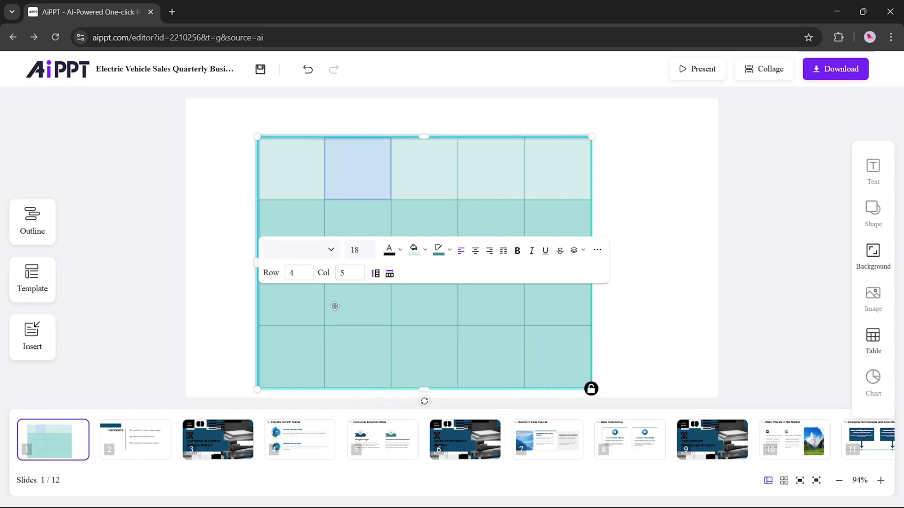
pyautogui.click(51, 346)
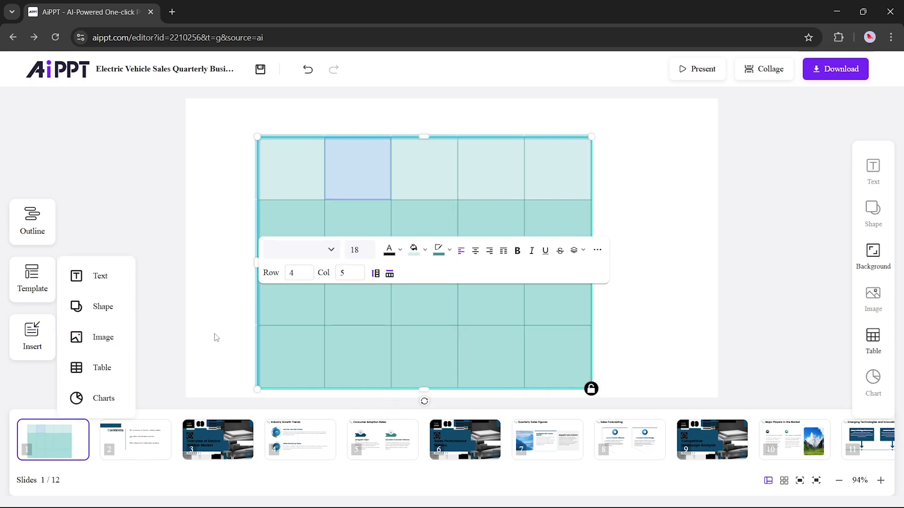
pyautogui.click(213, 337)
pyautogui.click(44, 339)
pyautogui.click(96, 276)
pyautogui.click(171, 139)
pyautogui.moveTo(462, 249); pyautogui.dragTo(318, 176)
pyautogui.click(44, 339)
pyautogui.click(97, 276)
pyautogui.click(270, 125)
pyautogui.click(47, 333)
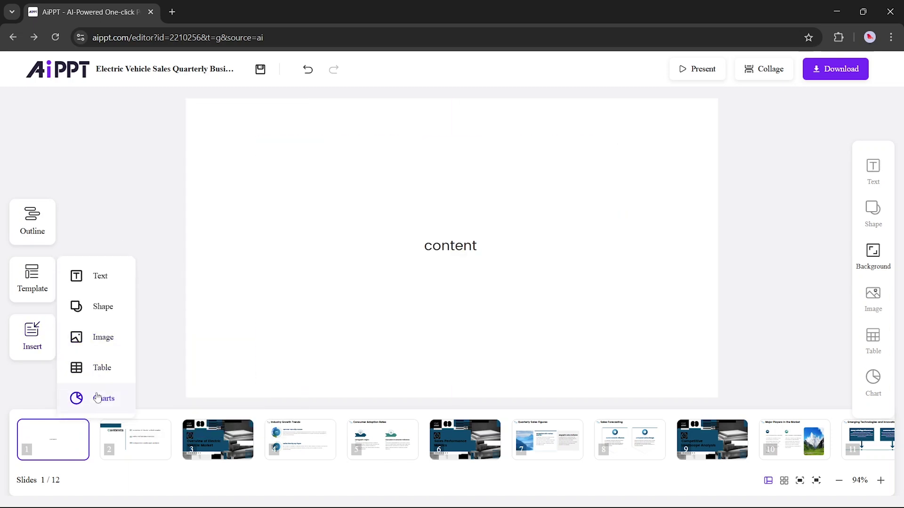
# Insert the second Scatter template, a bubble scatter chart, onto the first slide.
pyautogui.click(77, 398)
pyautogui.scroll(-3, 236, 294)
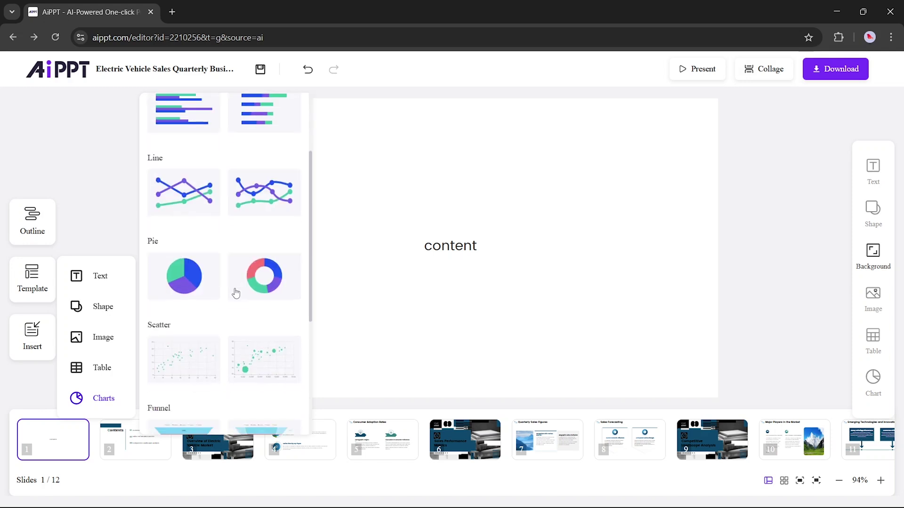
pyautogui.scroll(-1, 207, 306)
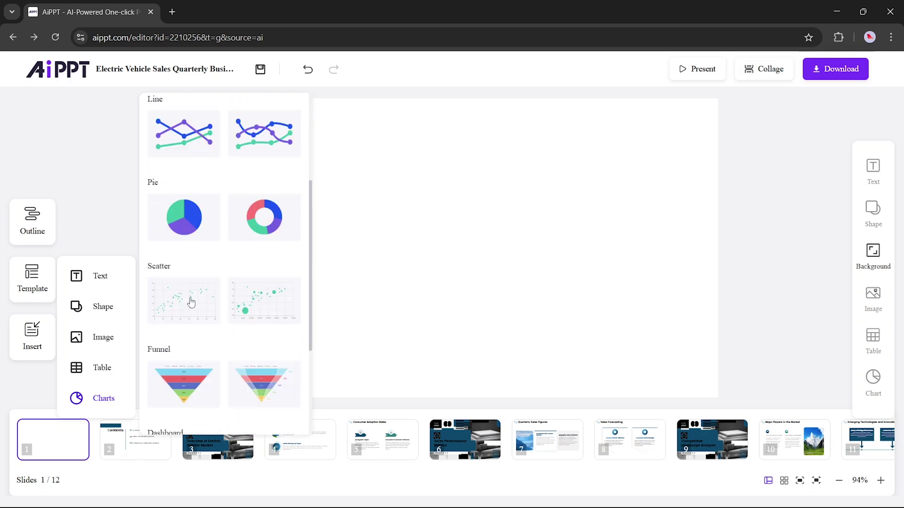
pyautogui.click(243, 309)
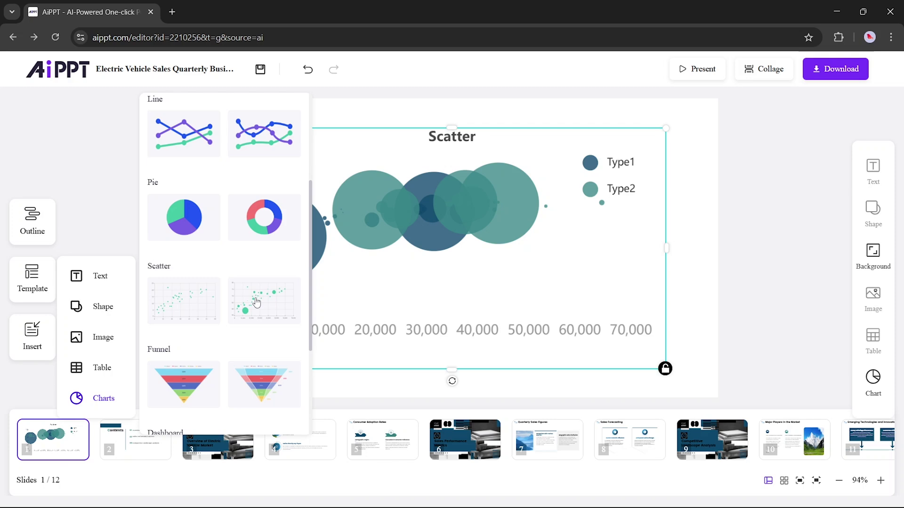
# Shrink the bubble chart and position it toward the upper right of the slide.
pyautogui.click(684, 249)
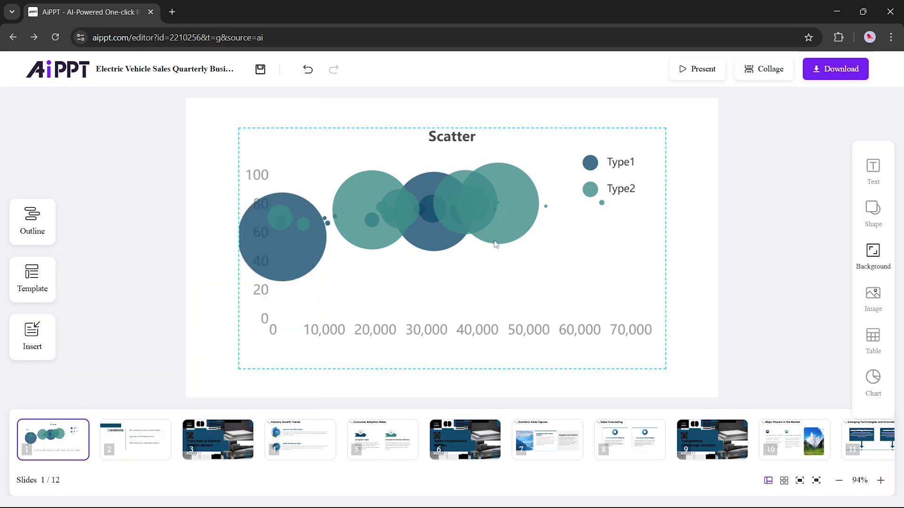
pyautogui.moveTo(230, 136); pyautogui.dragTo(370, 205)
pyautogui.moveTo(484, 315); pyautogui.dragTo(438, 216)
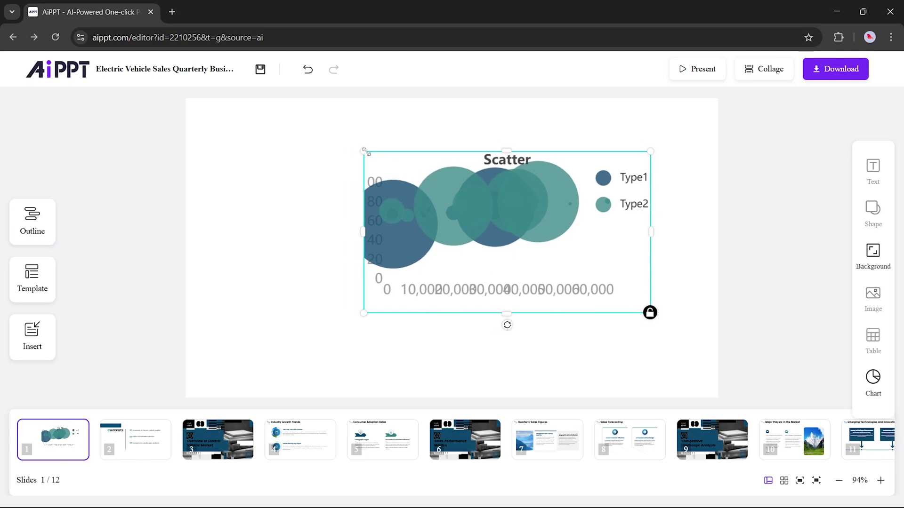
pyautogui.moveTo(365, 151); pyautogui.dragTo(367, 153)
pyautogui.moveTo(464, 251); pyautogui.dragTo(464, 238)
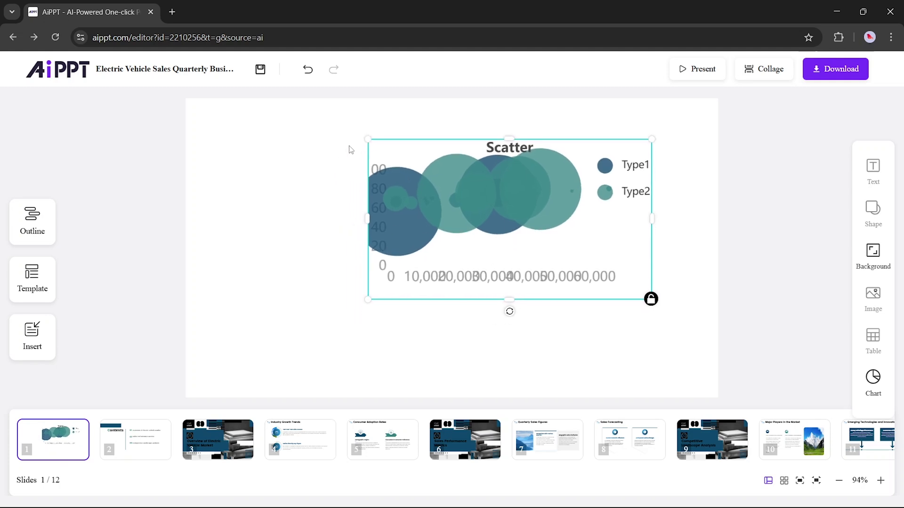
pyautogui.moveTo(370, 279); pyautogui.dragTo(291, 277)
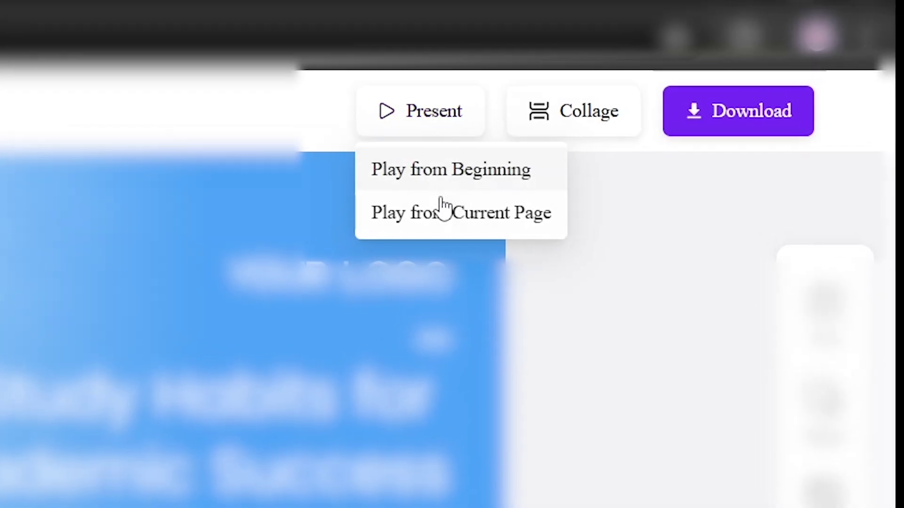
pyautogui.click(631, 307)
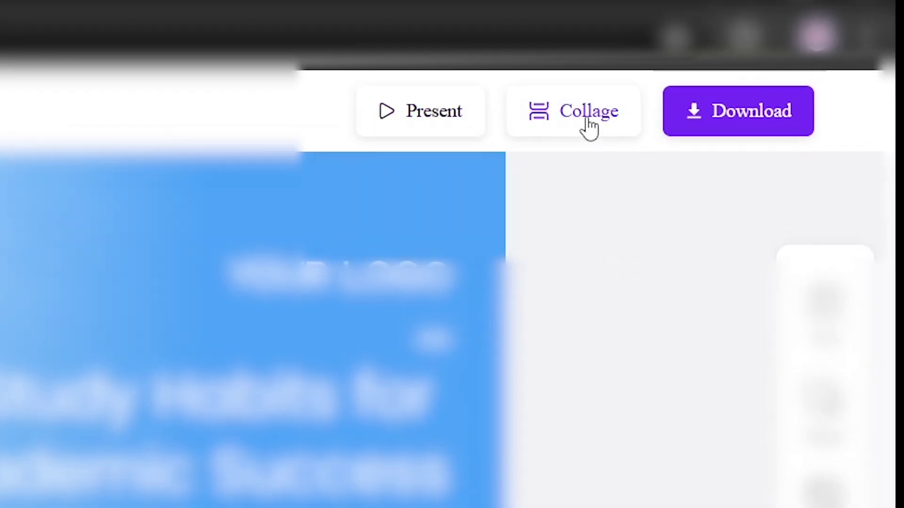
# Download the deck as PPT with editable text and show the .pptx in its folder.
pyautogui.click(754, 109)
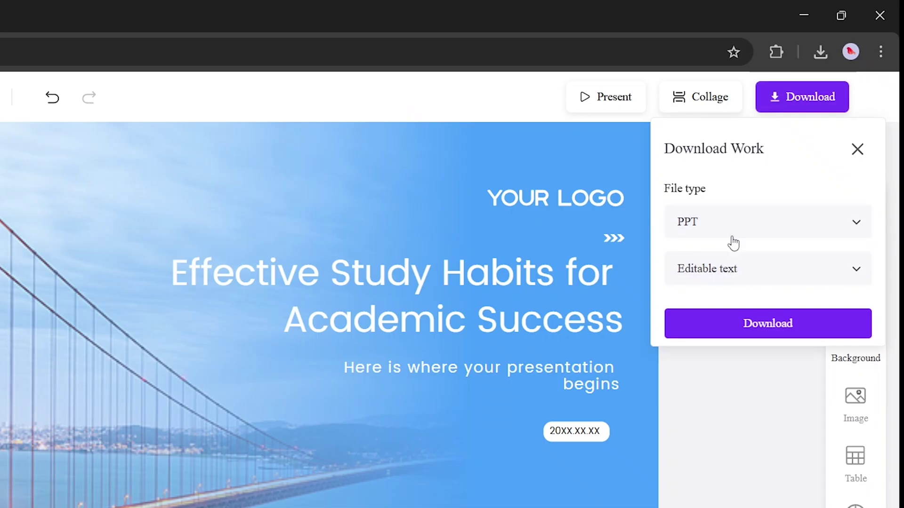
pyautogui.click(733, 232)
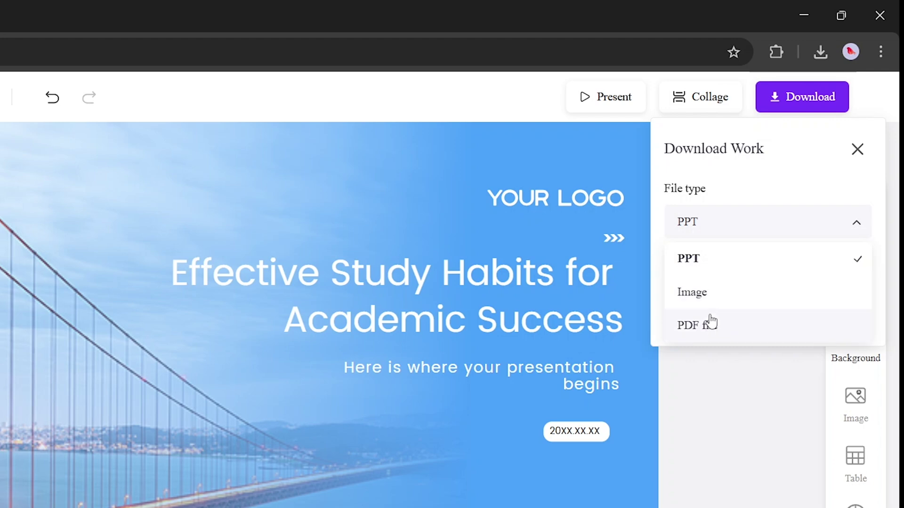
pyautogui.click(703, 267)
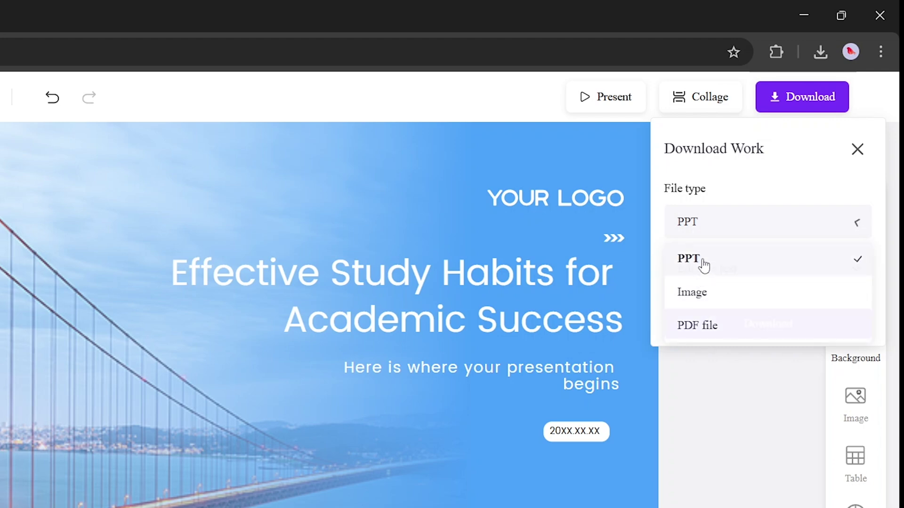
pyautogui.click(705, 267)
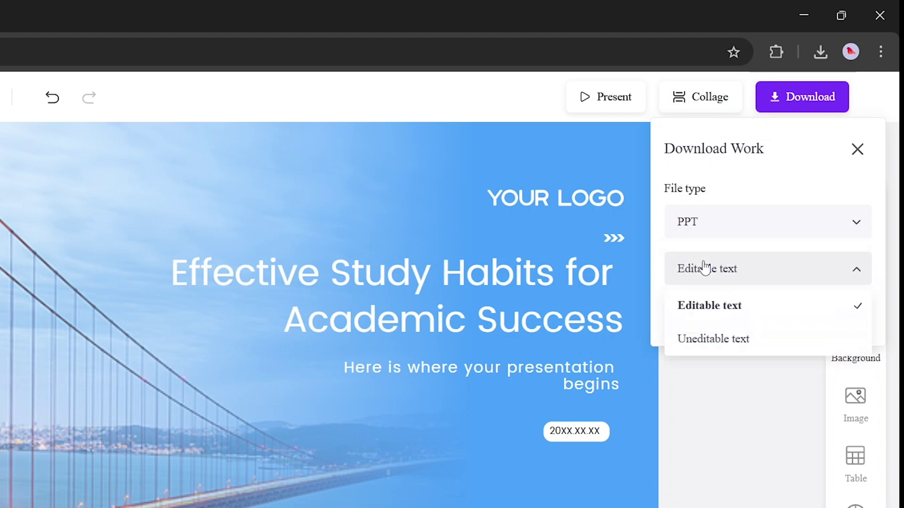
pyautogui.click(711, 307)
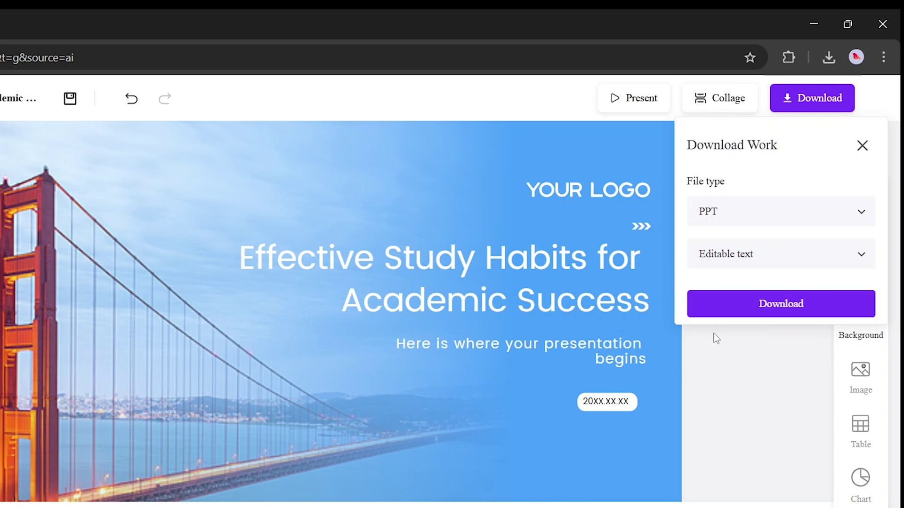
pyautogui.click(725, 329)
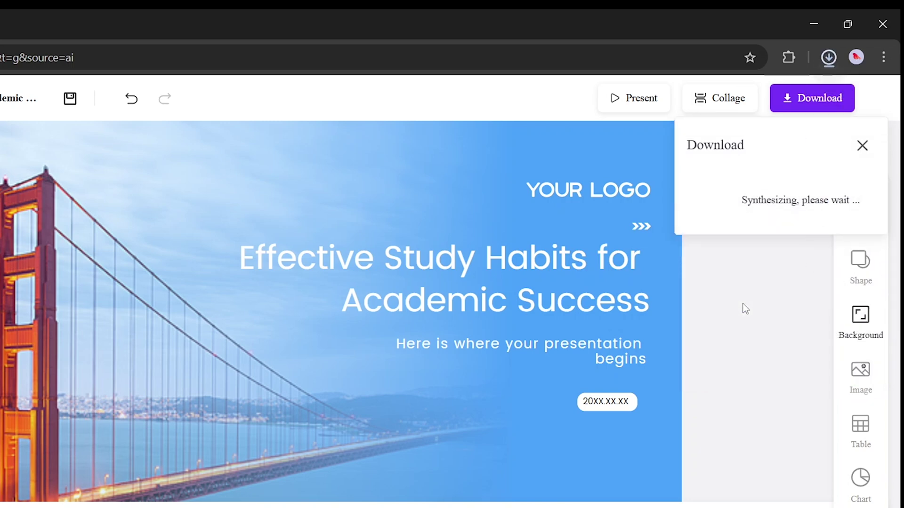
pyautogui.click(828, 57)
pyautogui.click(783, 126)
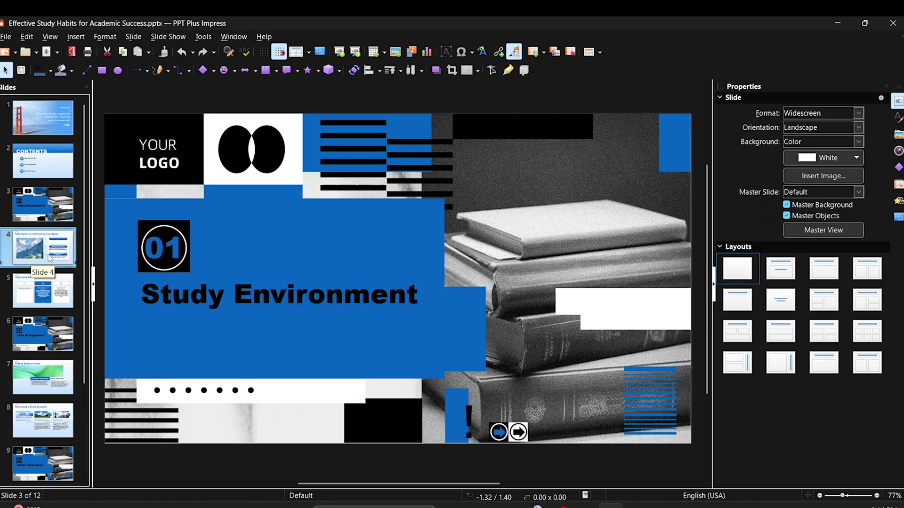
# Step through the exported slides in PPT Plus Impress, selecting slide 4's heading and title shapes.
pyautogui.press('Down')
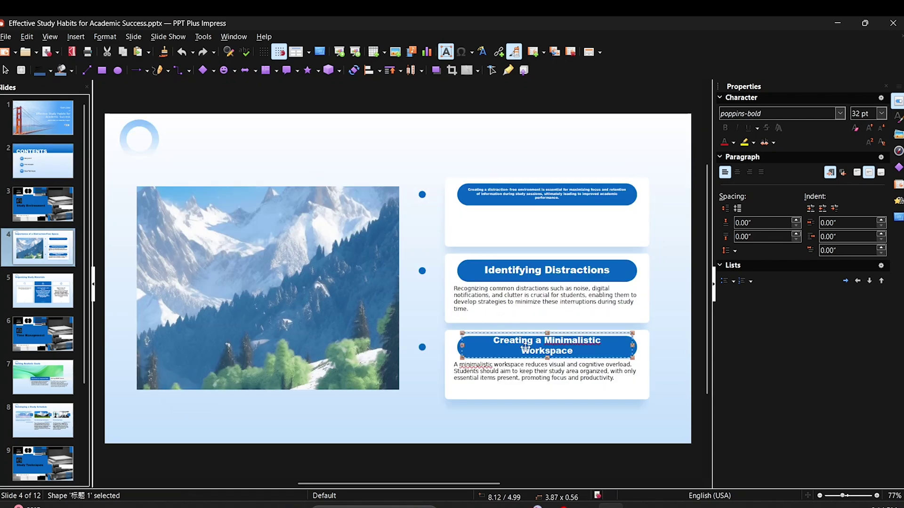
pyautogui.click(562, 351)
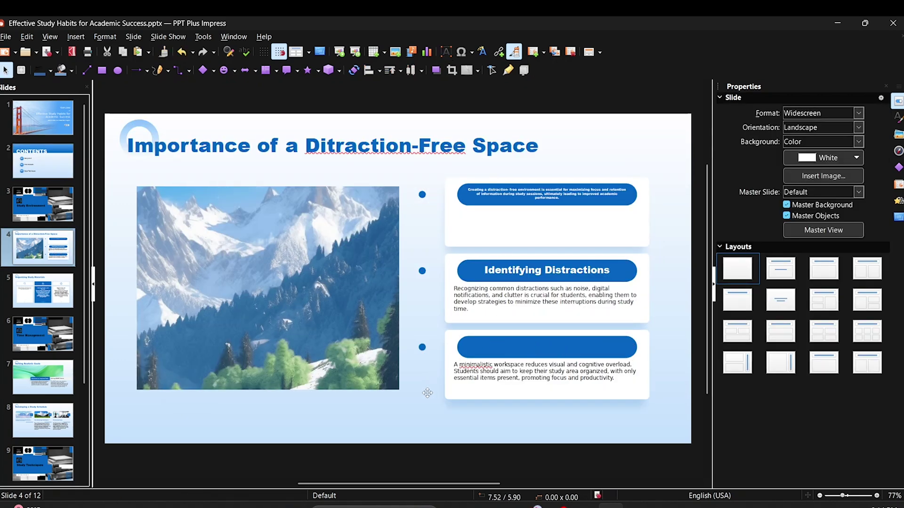
pyautogui.click(424, 411)
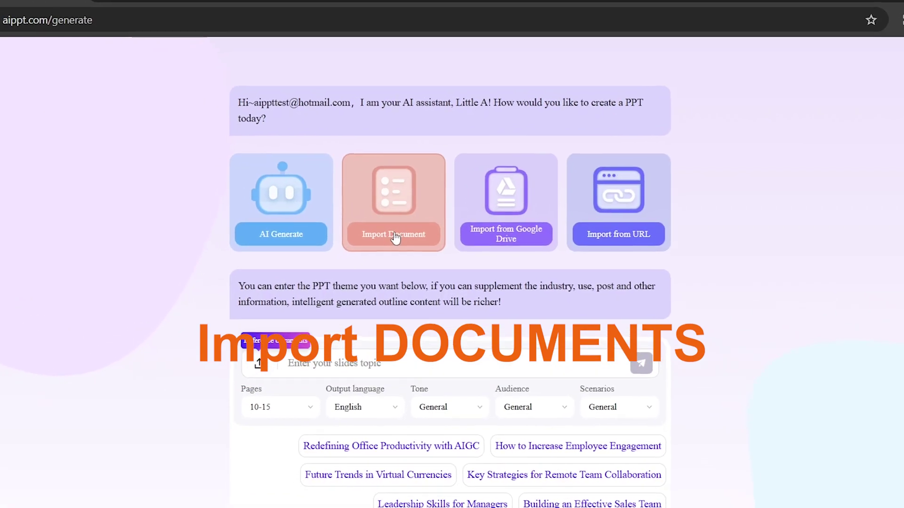
# Choose Import Document, preview the Markdown and Free input tabs, then launch File Upload's file picker.
pyautogui.click(390, 240)
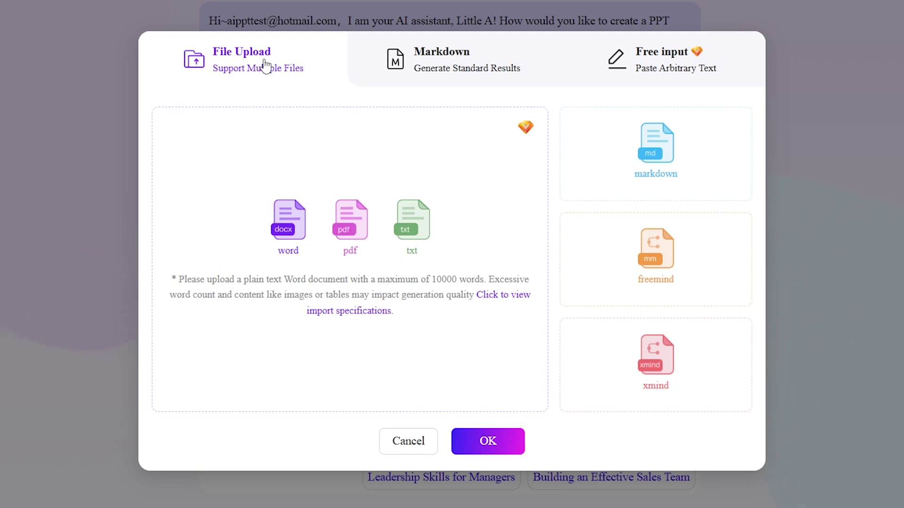
pyautogui.click(457, 73)
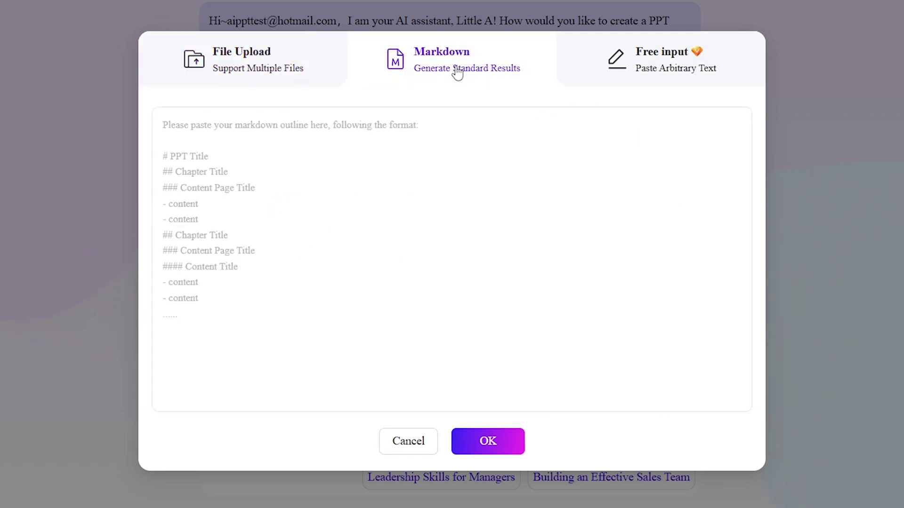
pyautogui.click(670, 73)
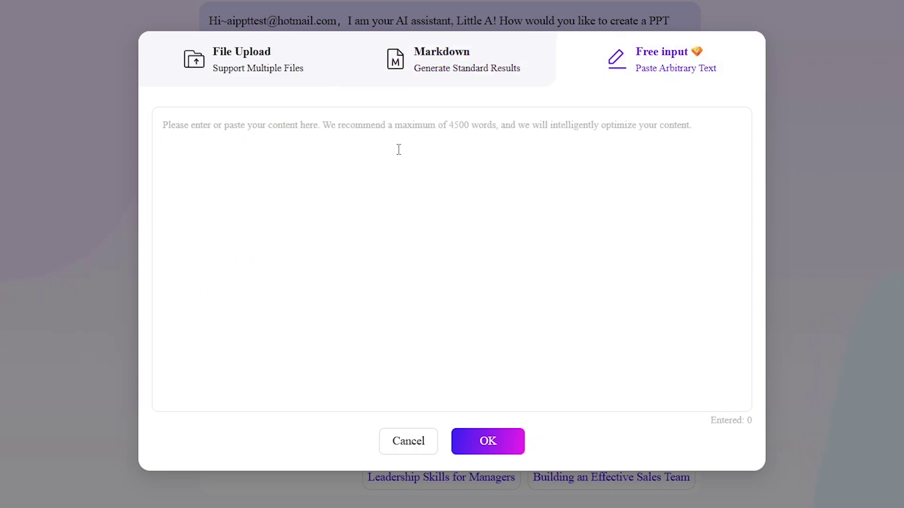
pyautogui.click(241, 58)
pyautogui.click(339, 264)
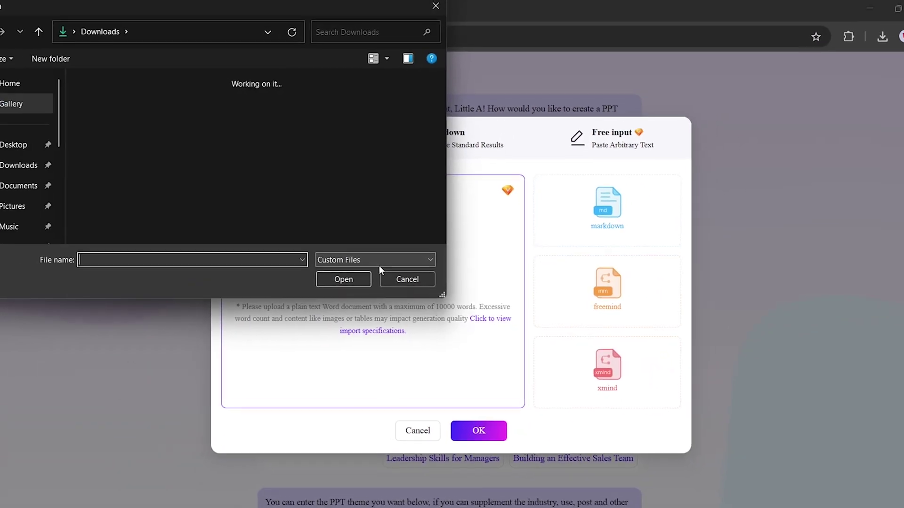
# Select the QuantumComputers PDF in Downloads and upload it for import.
pyautogui.click(172, 110)
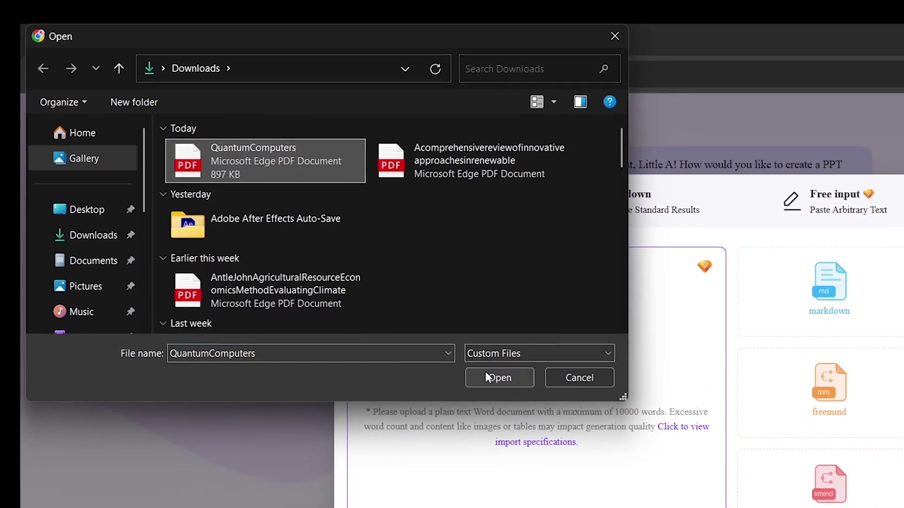
pyautogui.click(485, 374)
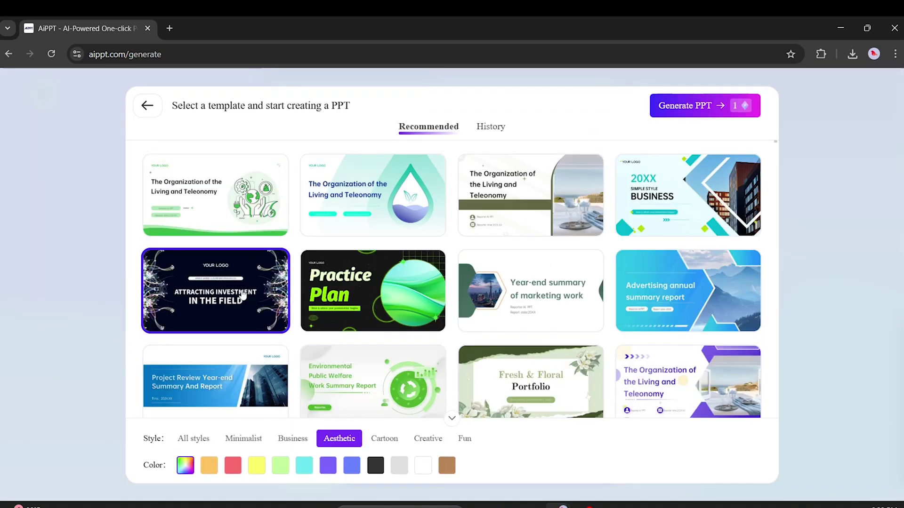
# Generate the 32-slide Quantum Computers and Algorithms deck with the dark network template.
pyautogui.click(684, 104)
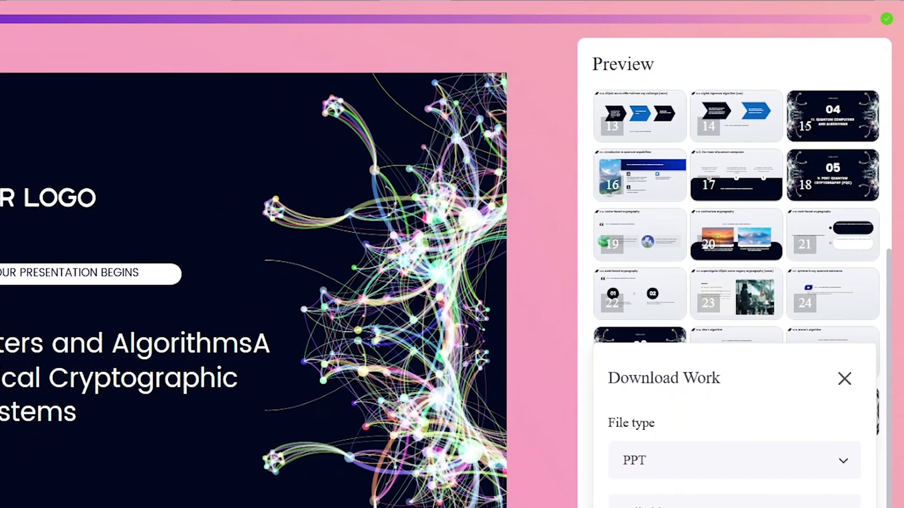
pyautogui.click(669, 504)
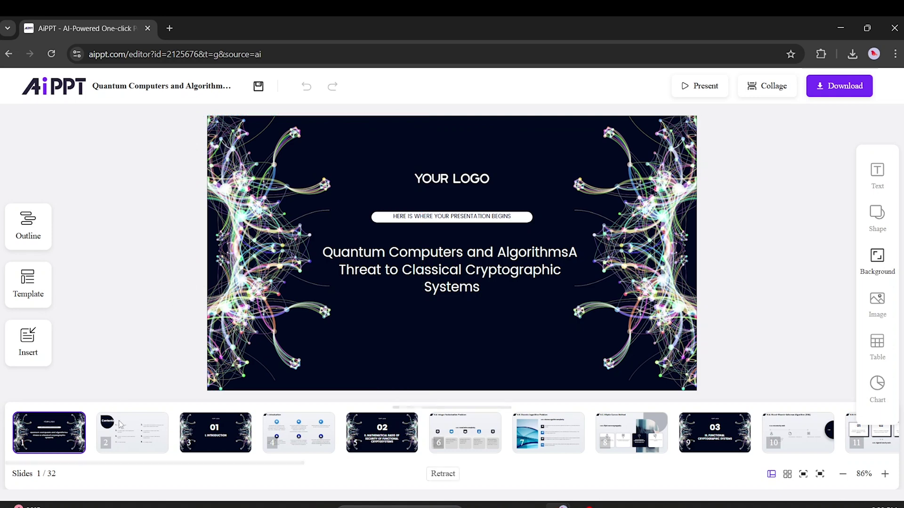
# Preview slides 2 through 10, from the Introduction section to the RSA algorithm slide.
pyautogui.click(131, 432)
pyautogui.click(227, 443)
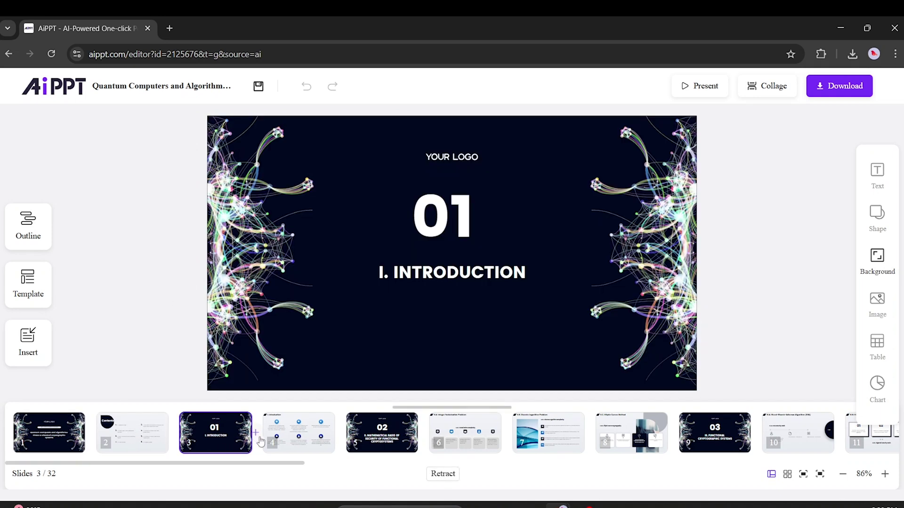
pyautogui.click(292, 442)
pyautogui.click(385, 440)
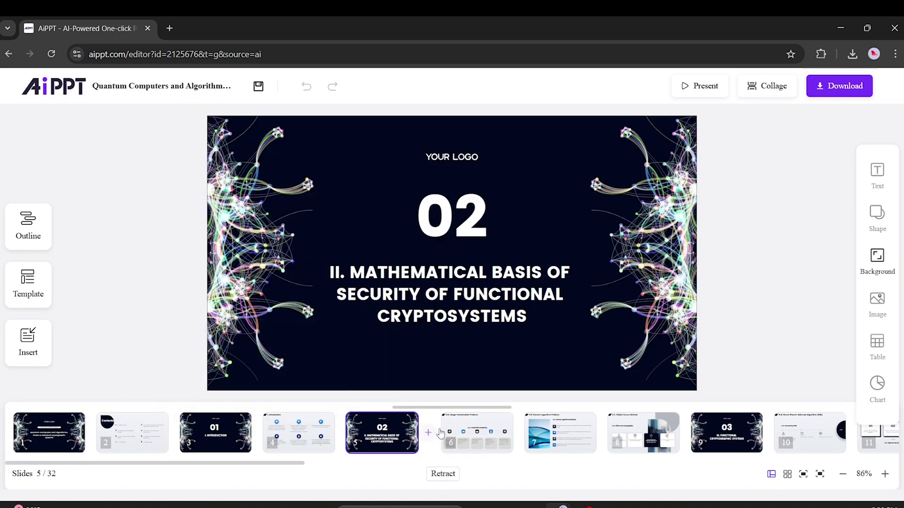
pyautogui.click(459, 433)
pyautogui.click(555, 437)
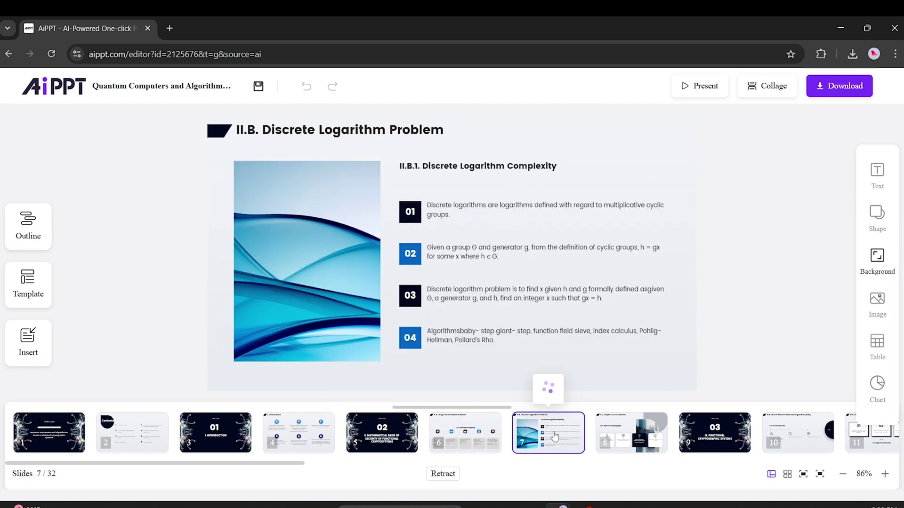
pyautogui.click(627, 433)
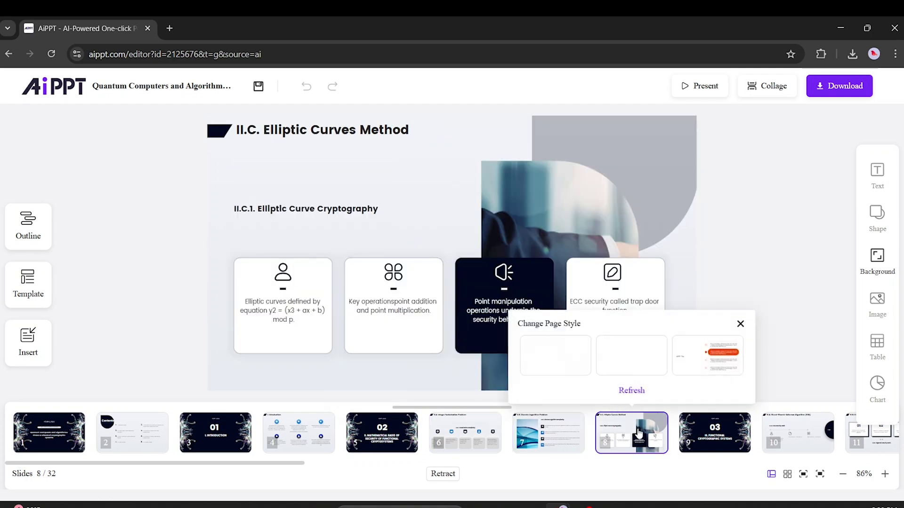
pyautogui.click(712, 442)
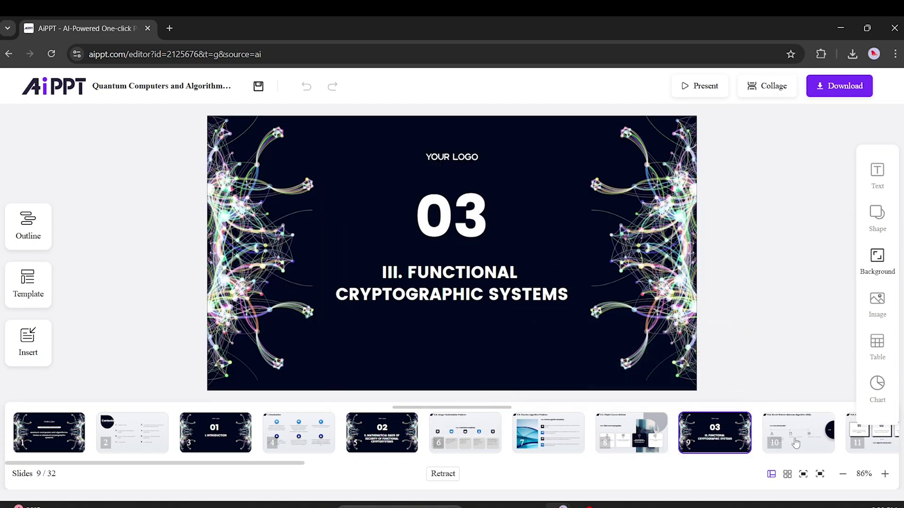
pyautogui.click(796, 443)
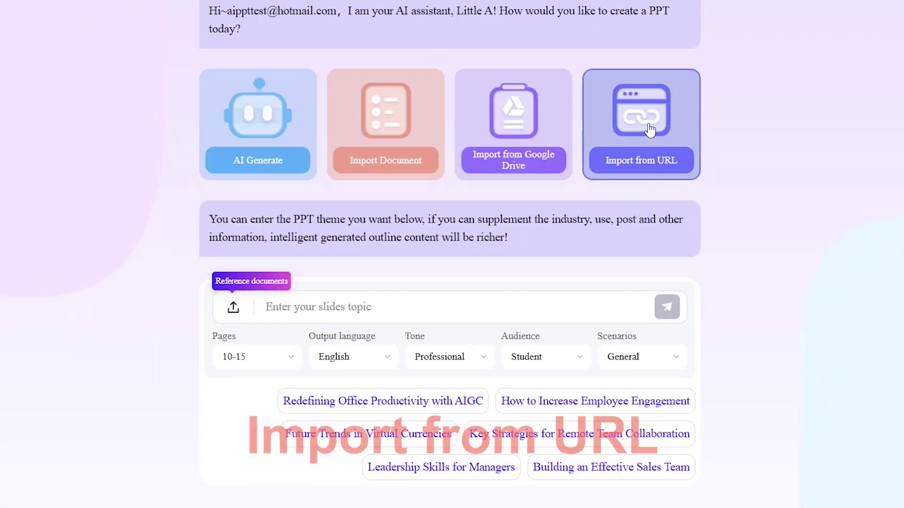
# Paste the TechTarget article link into Import from URL and import it.
pyautogui.click(650, 130)
pyautogui.rightClick(293, 234)
pyautogui.click(344, 328)
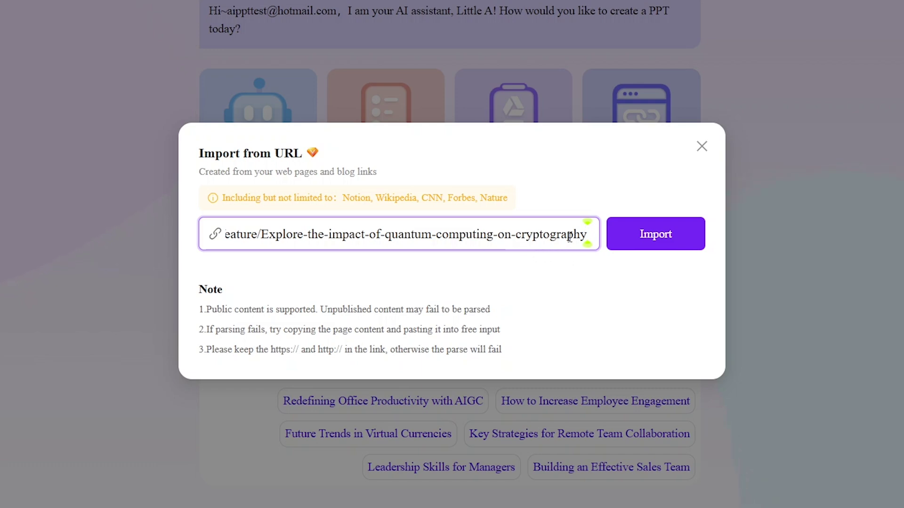
pyautogui.click(643, 245)
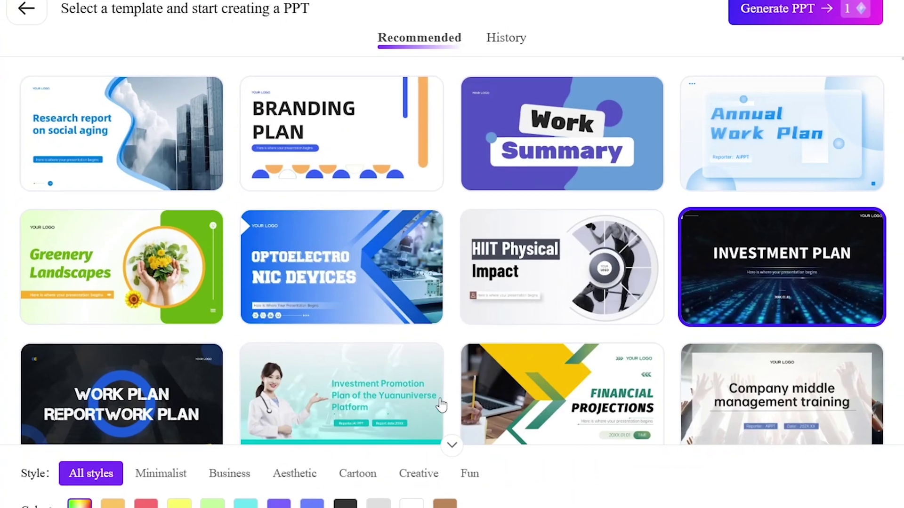
# Generate the 17-slide deck with the Investment Plan template and view the CONTENTS slide.
pyautogui.click(813, 7)
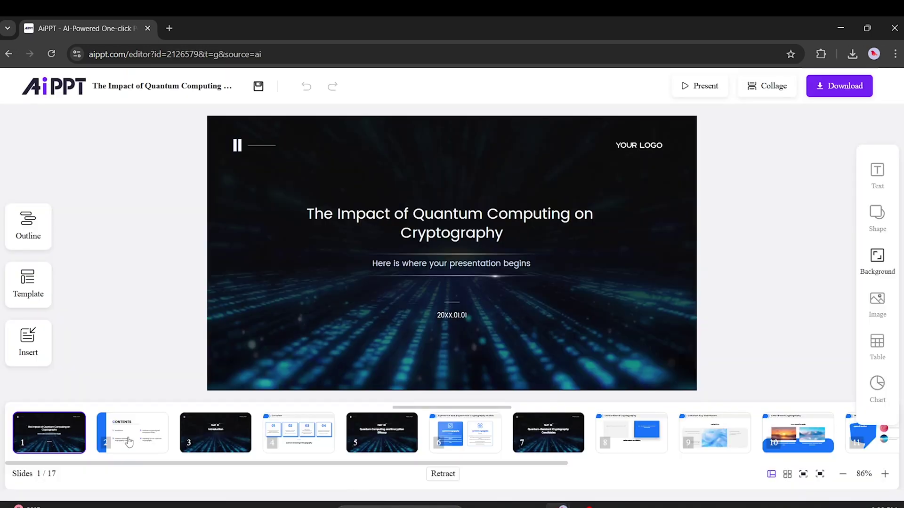
pyautogui.click(129, 442)
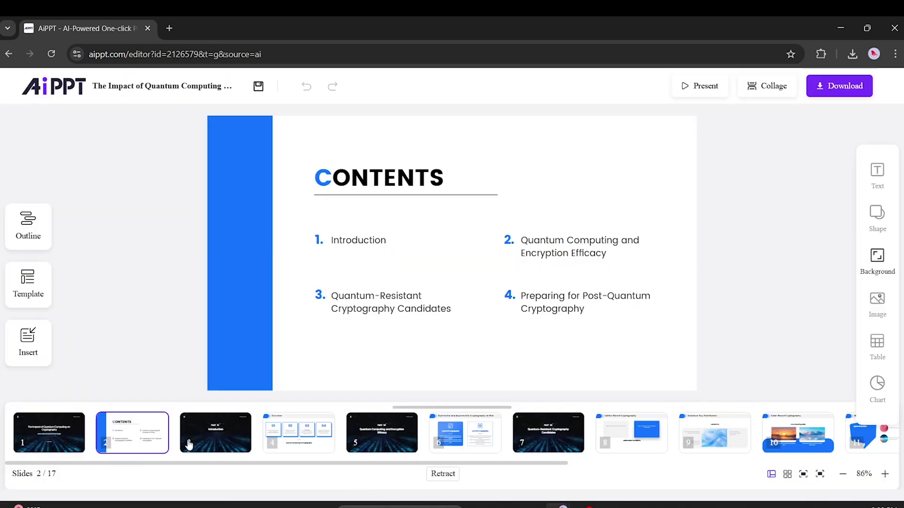
# Page through the quantum deck's slides 3, 5, 6, 8, 9 and 10 from Introduction to code-based cryptography.
pyautogui.click(219, 439)
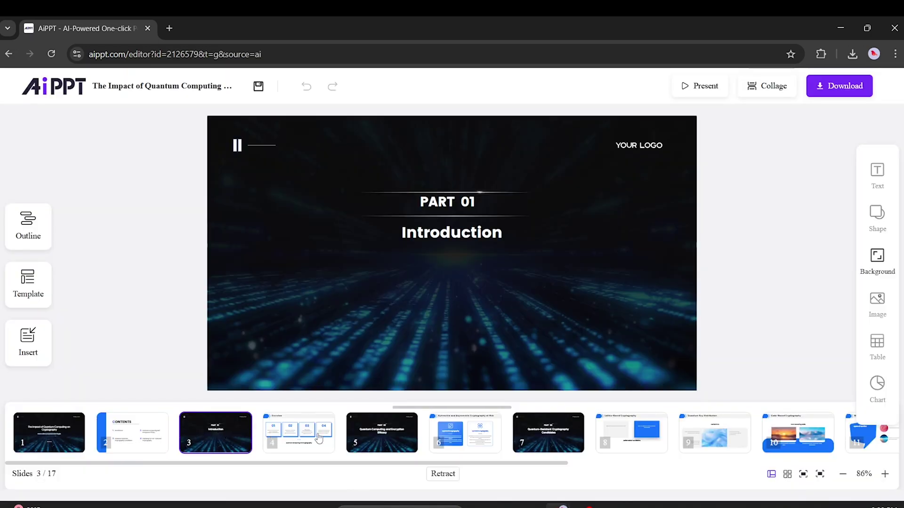
pyautogui.click(355, 443)
pyautogui.click(473, 432)
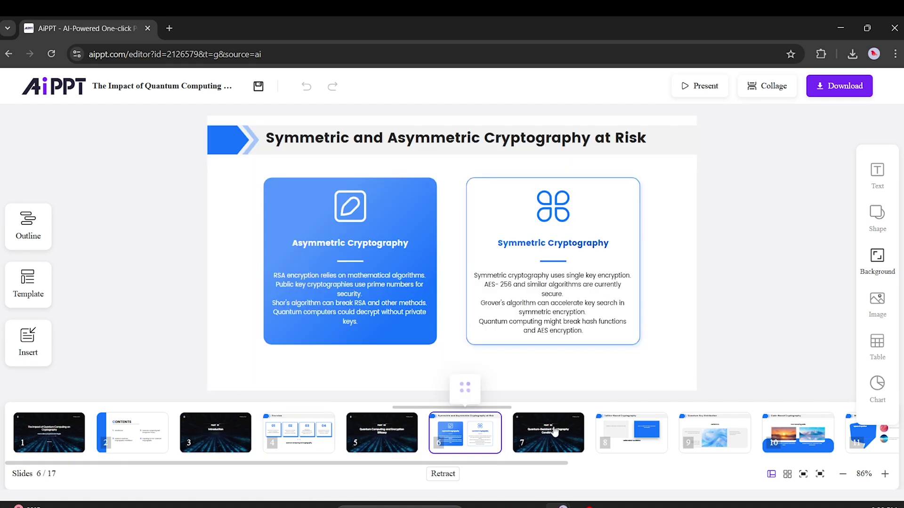
pyautogui.click(637, 435)
pyautogui.click(725, 429)
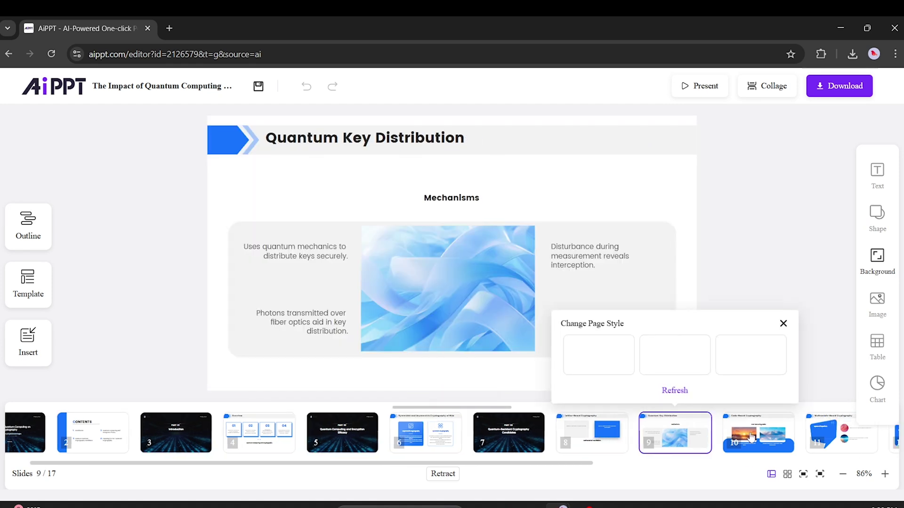
pyautogui.click(751, 438)
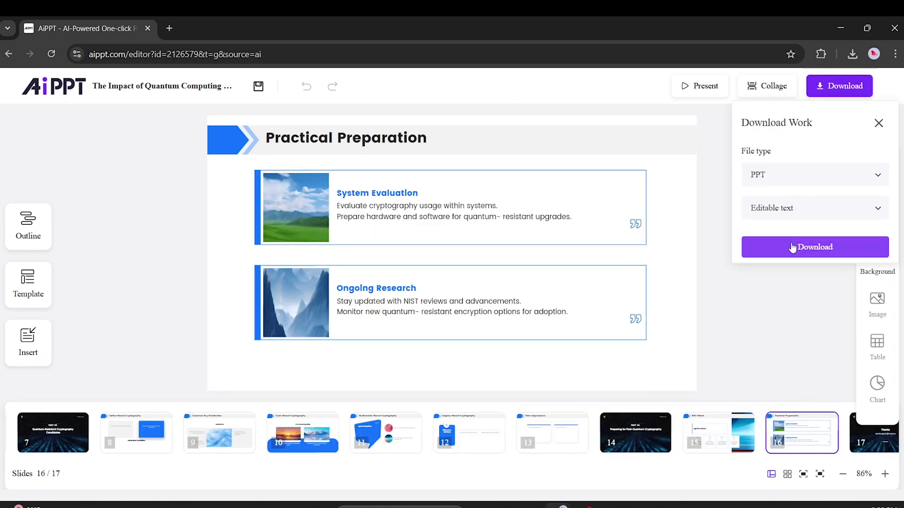